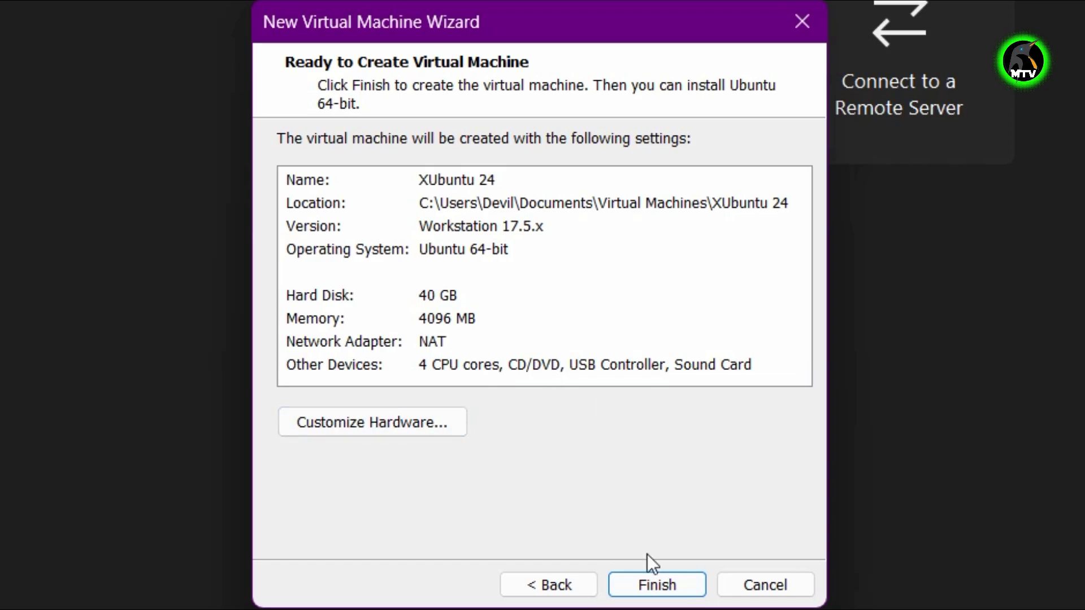
Step: Finish the wizard to create XUbuntu 24 with 4 GB memory, 4 processors and a 40 GB disk
click(650, 586)
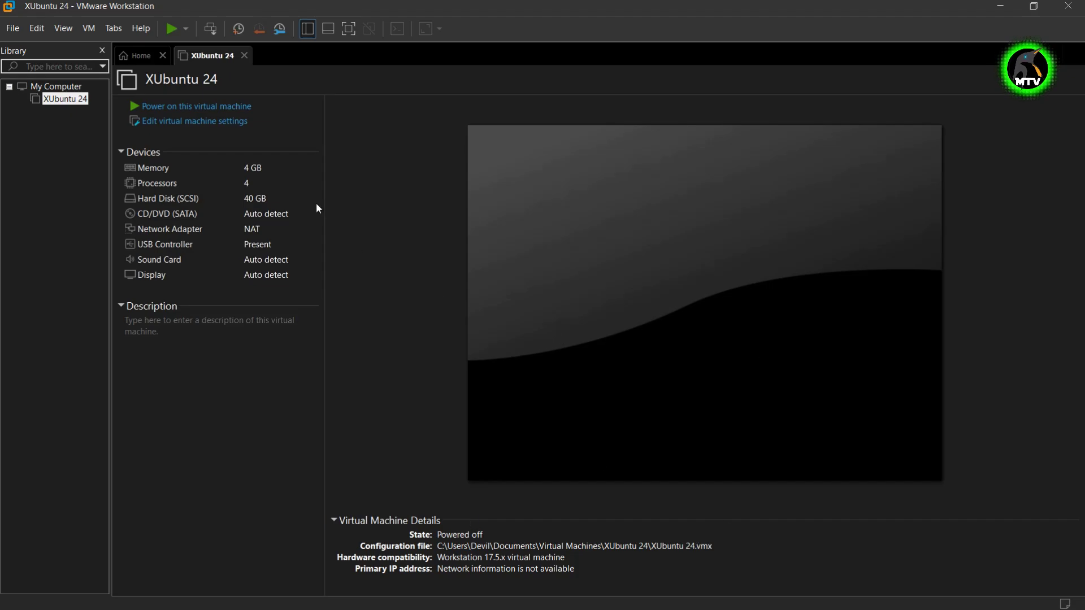
Step: Point the CD/DVD drive at the Desktop ISO xubuntu-24.04.1-desktop-amd64.iso
click(229, 121)
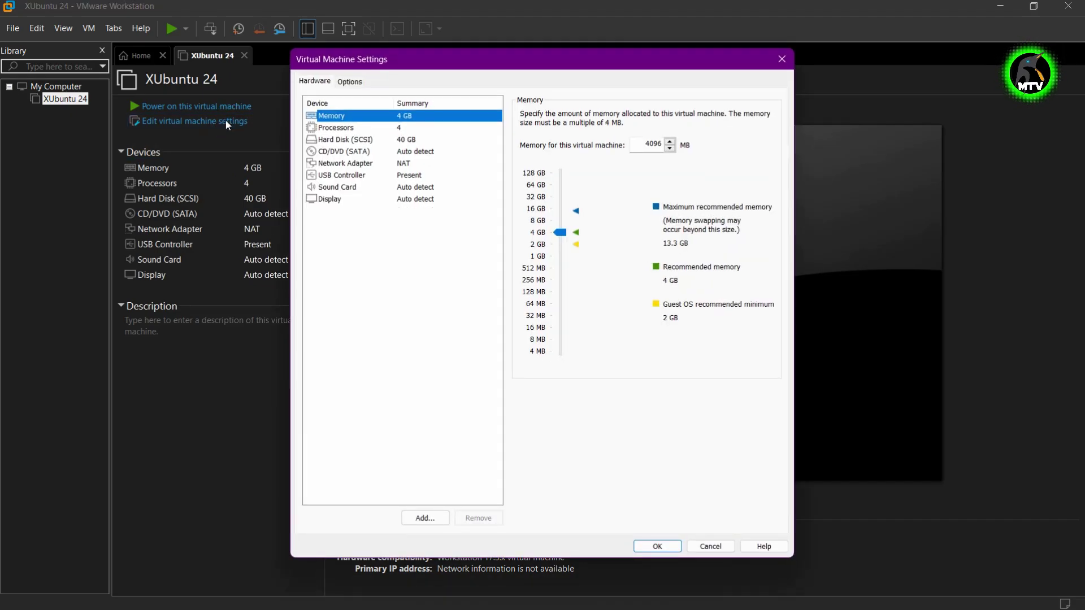
click(427, 128)
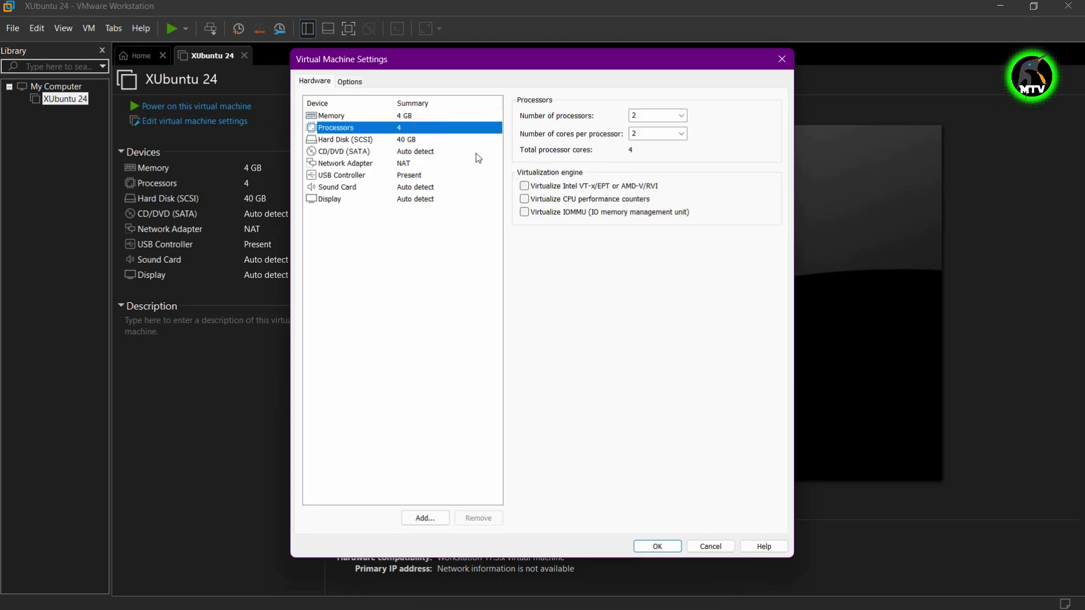
click(444, 140)
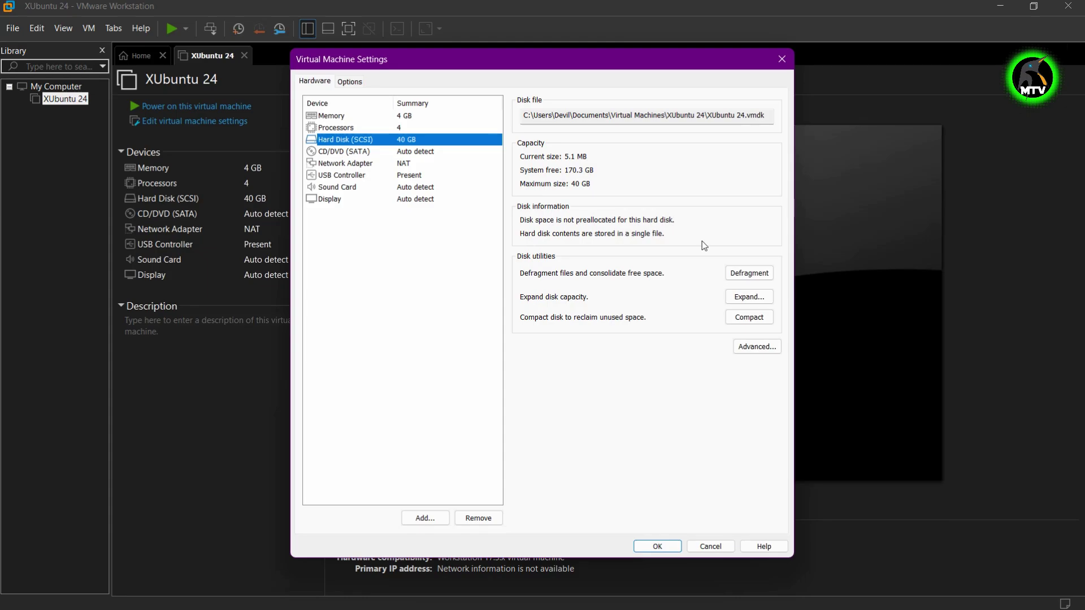
click(411, 153)
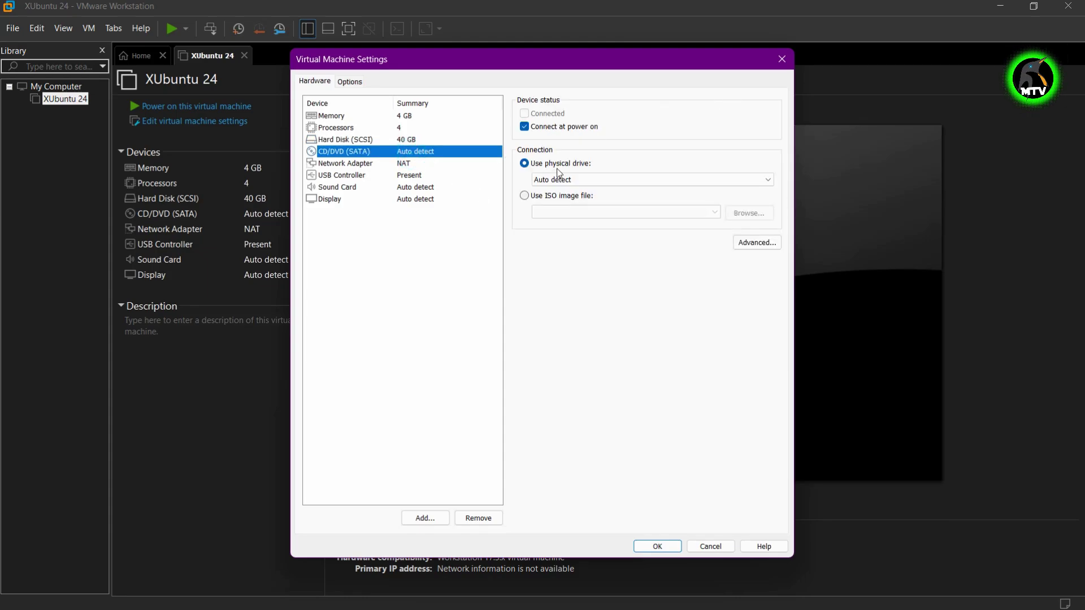
click(551, 198)
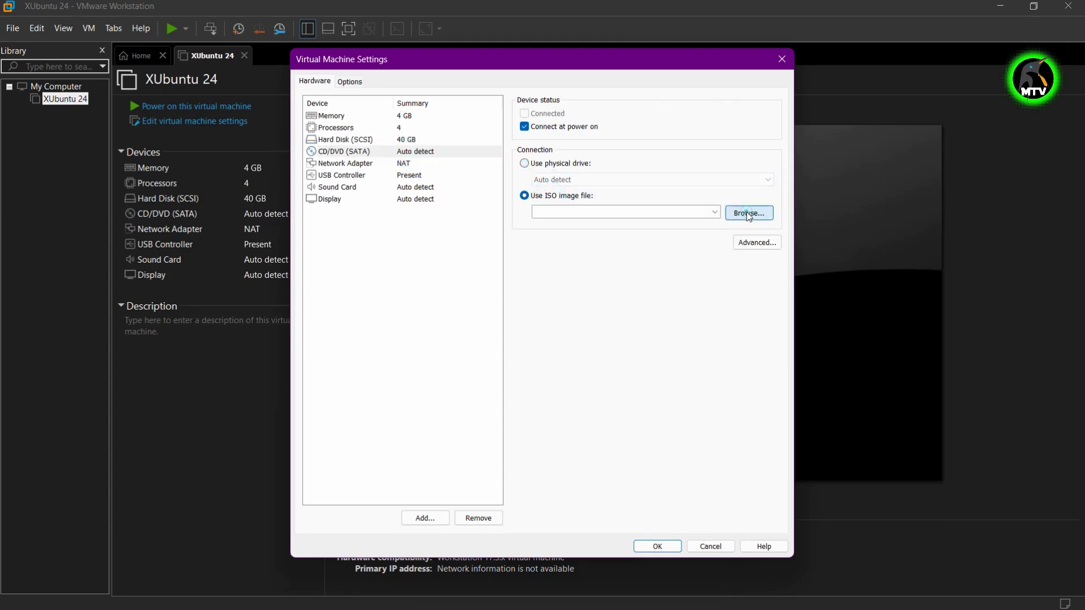
click(747, 212)
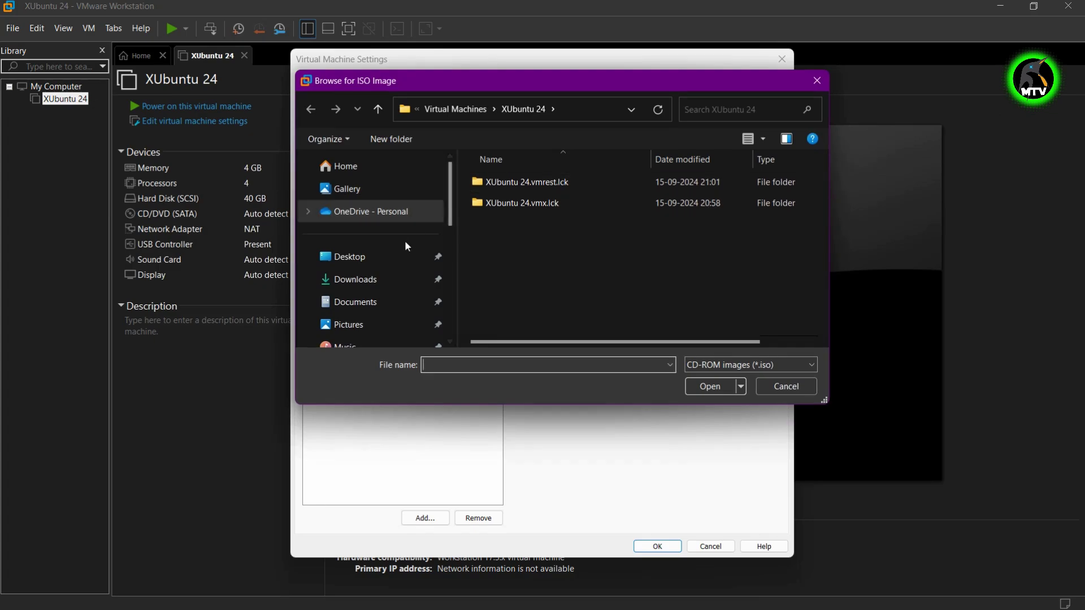
click(351, 257)
click(534, 182)
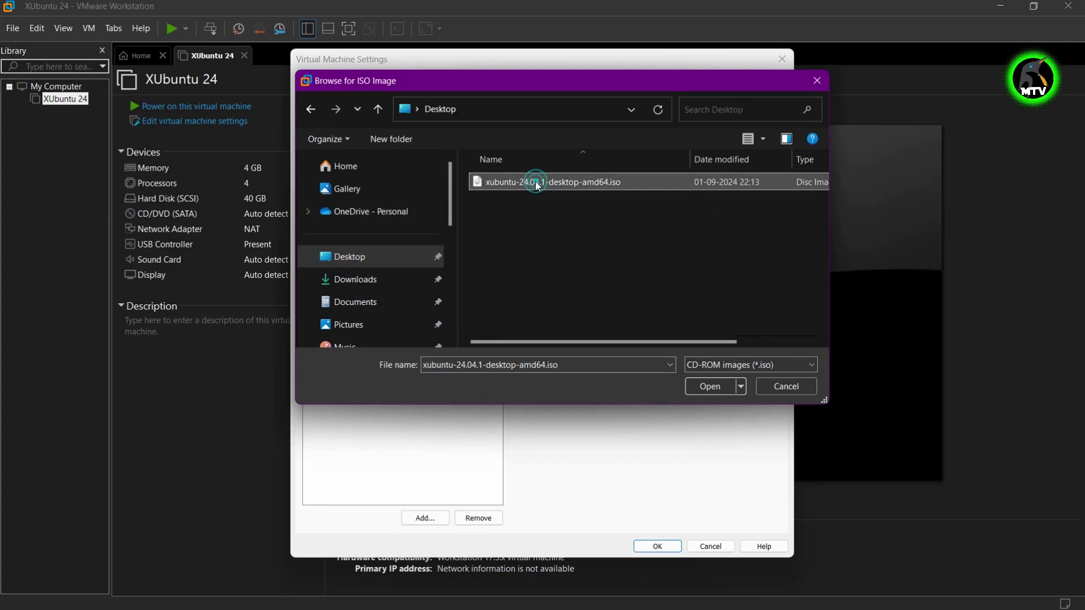
click(713, 386)
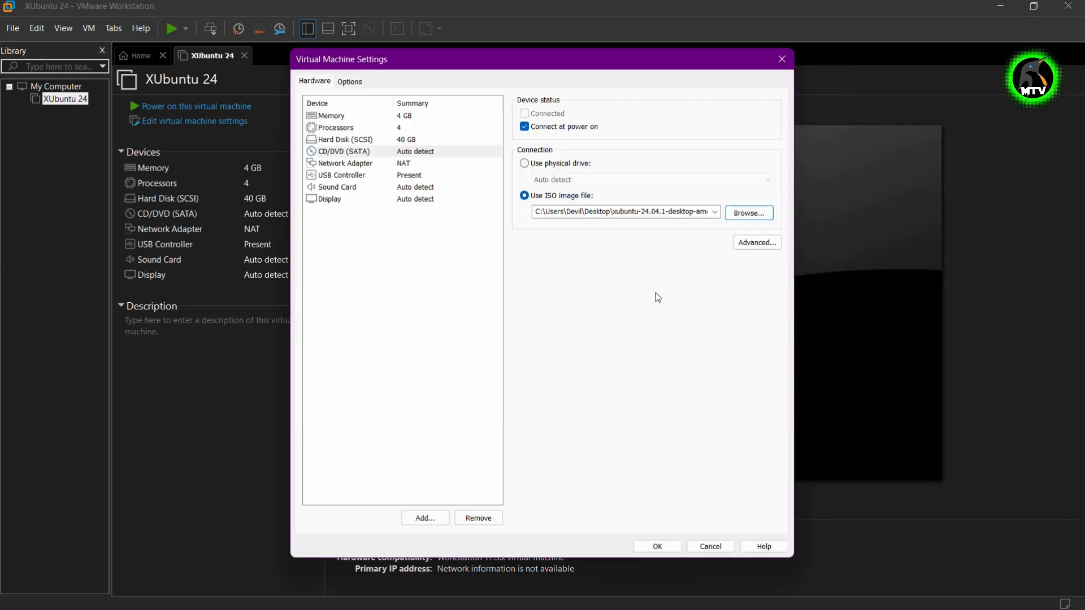
Step: Set the USB controller compatibility to USB 3.1 and save the settings
click(400, 164)
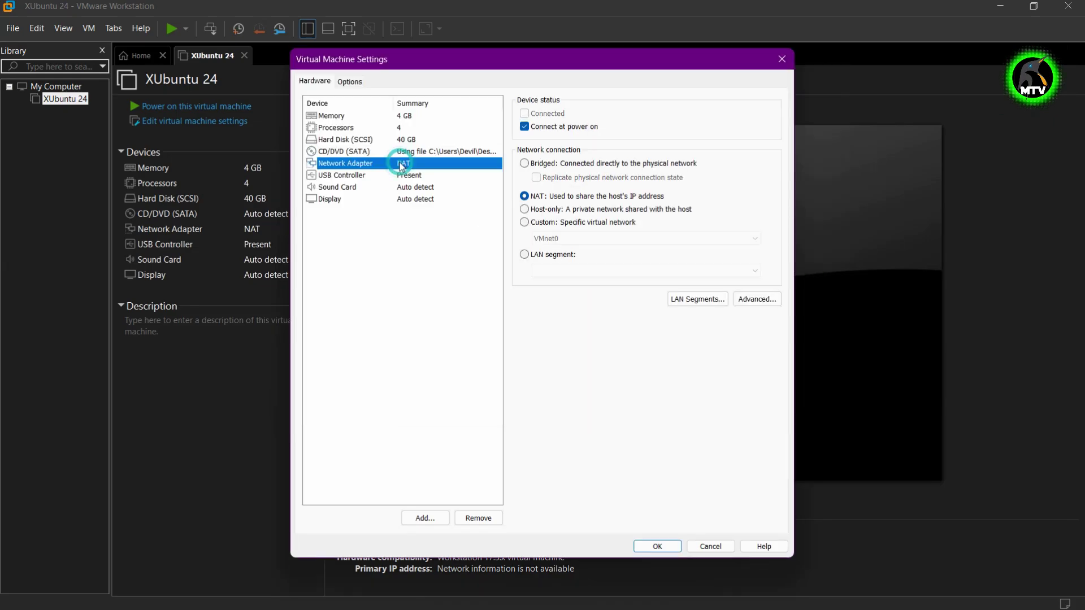
click(422, 175)
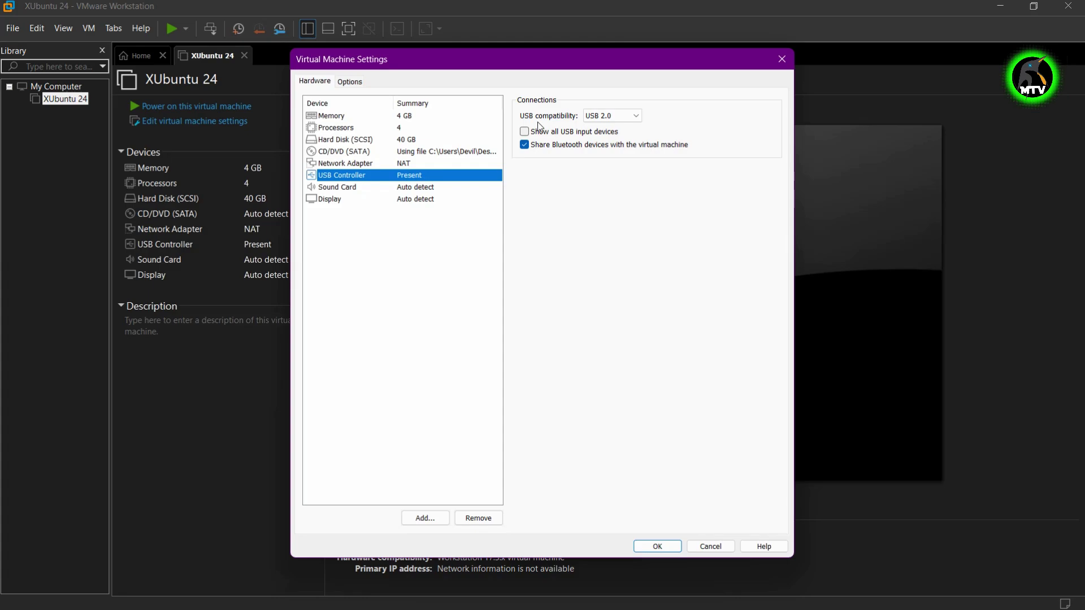
click(593, 116)
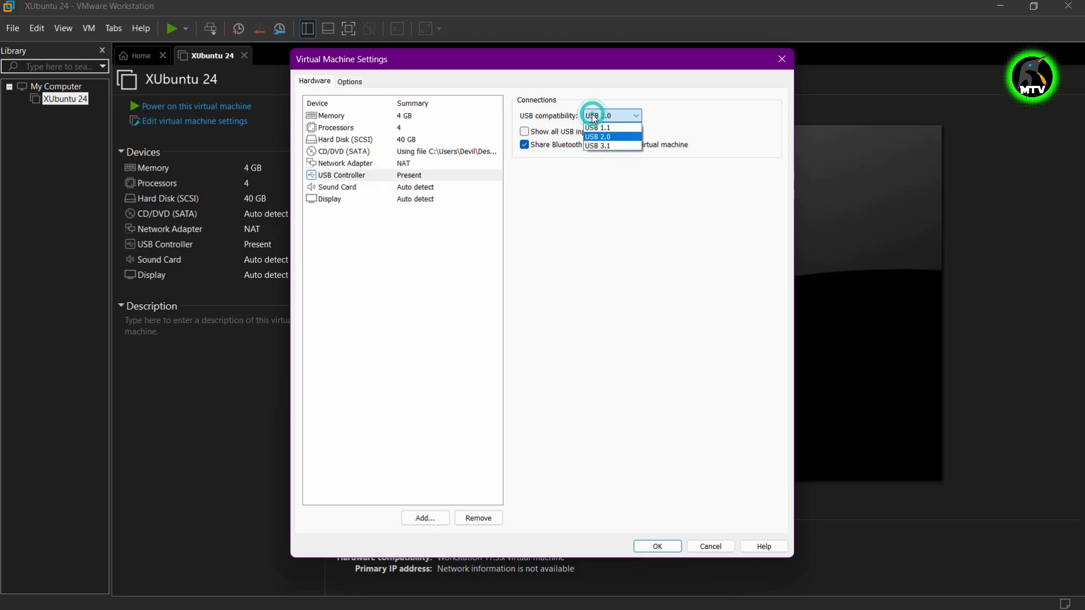
click(607, 147)
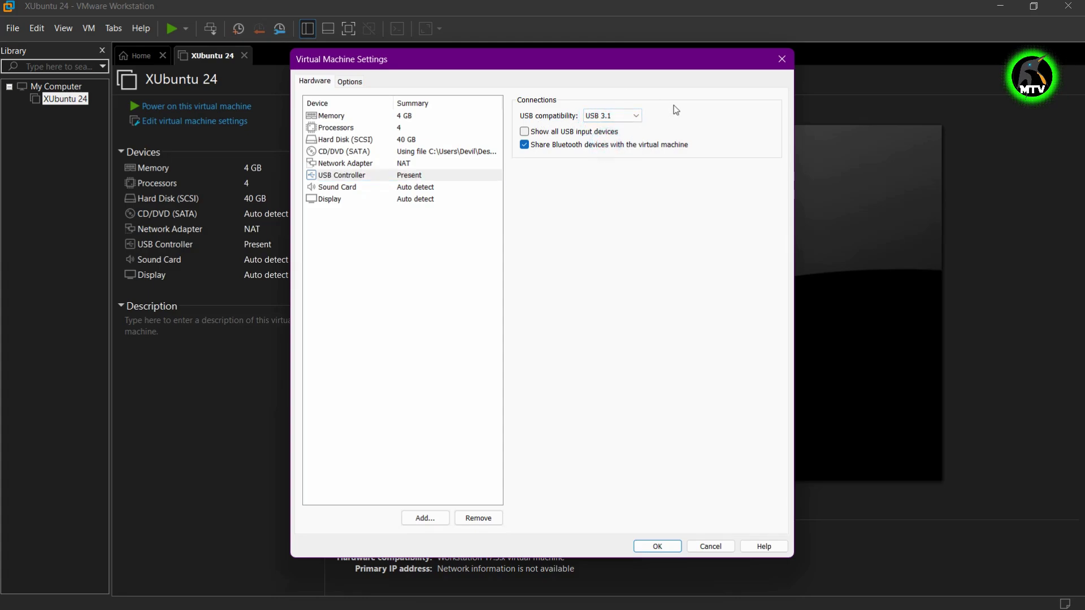
click(410, 188)
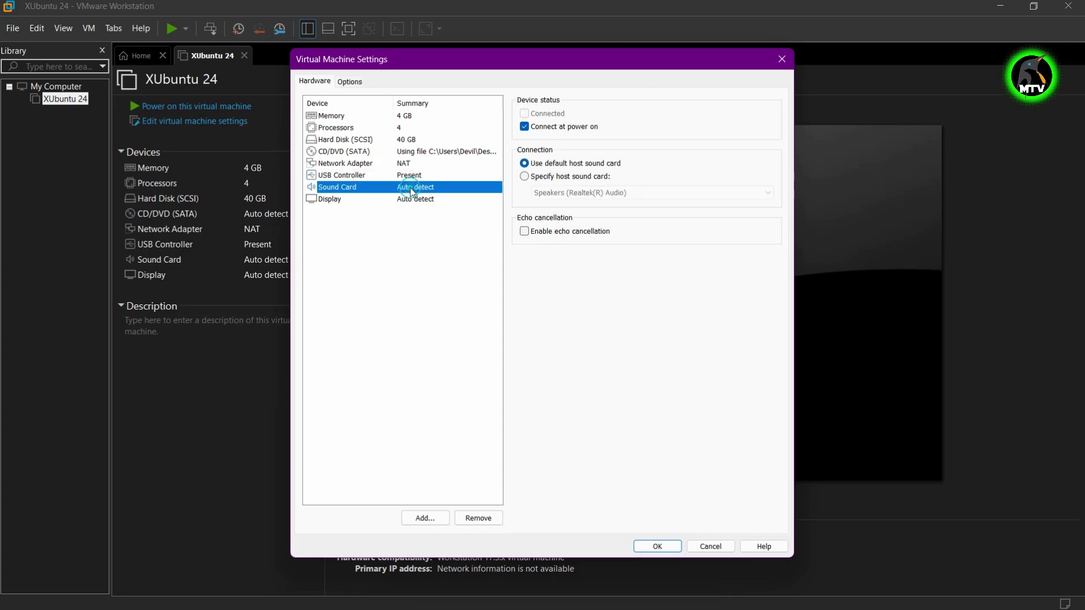
click(438, 199)
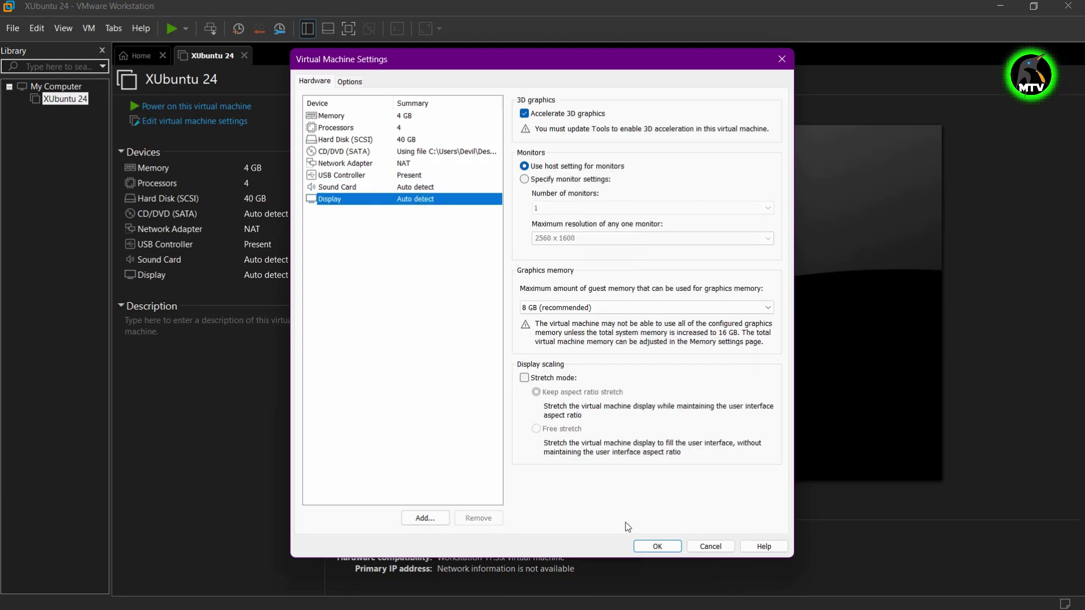
click(656, 546)
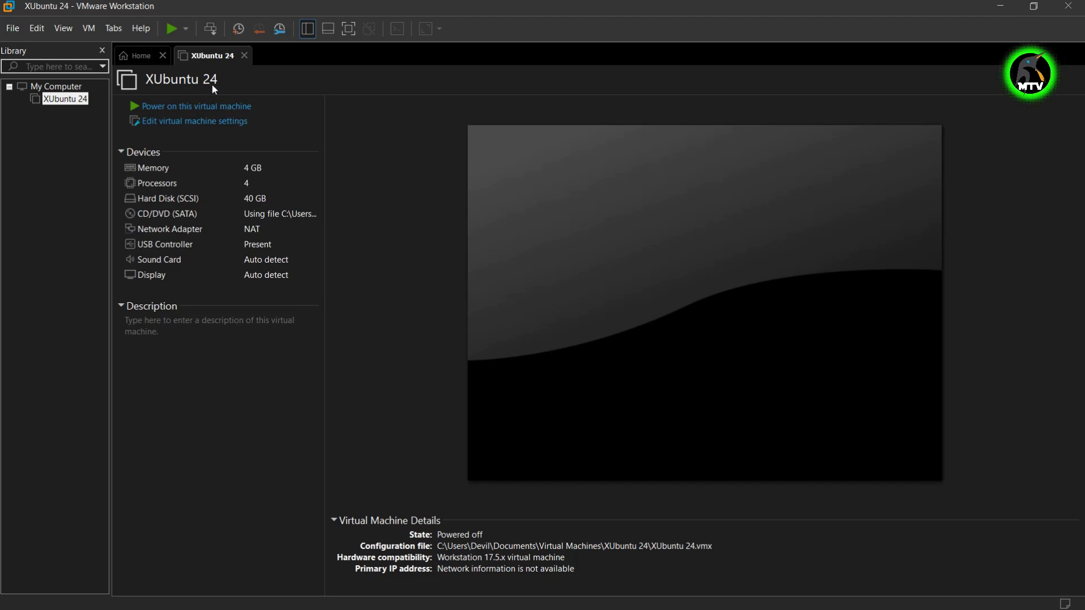
Step: Power on XUbuntu 24 and boot the Try or Install Xubuntu menu entry
click(243, 107)
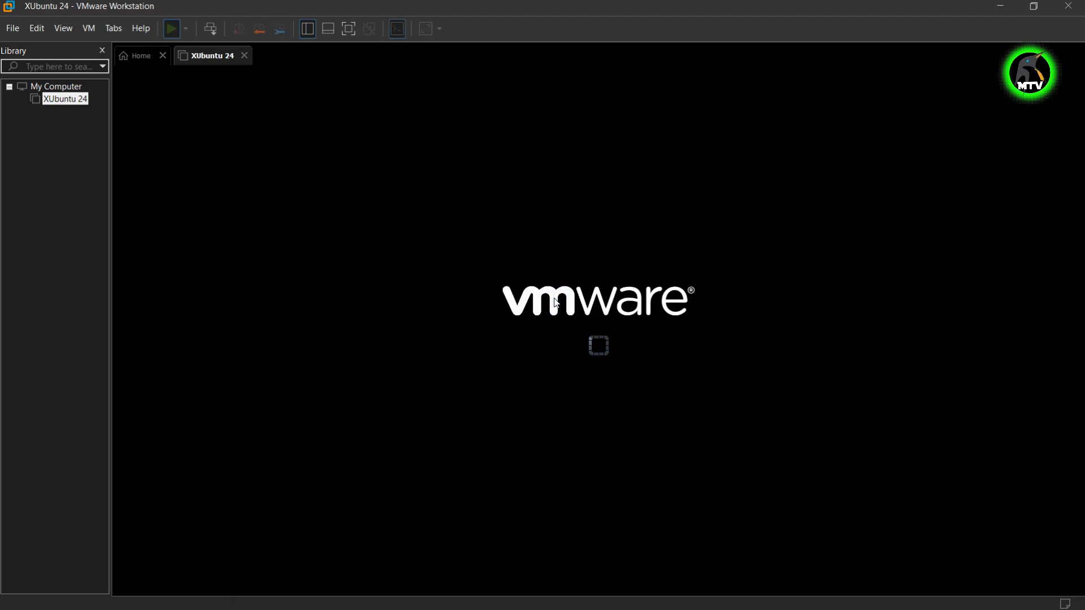
click(1077, 568)
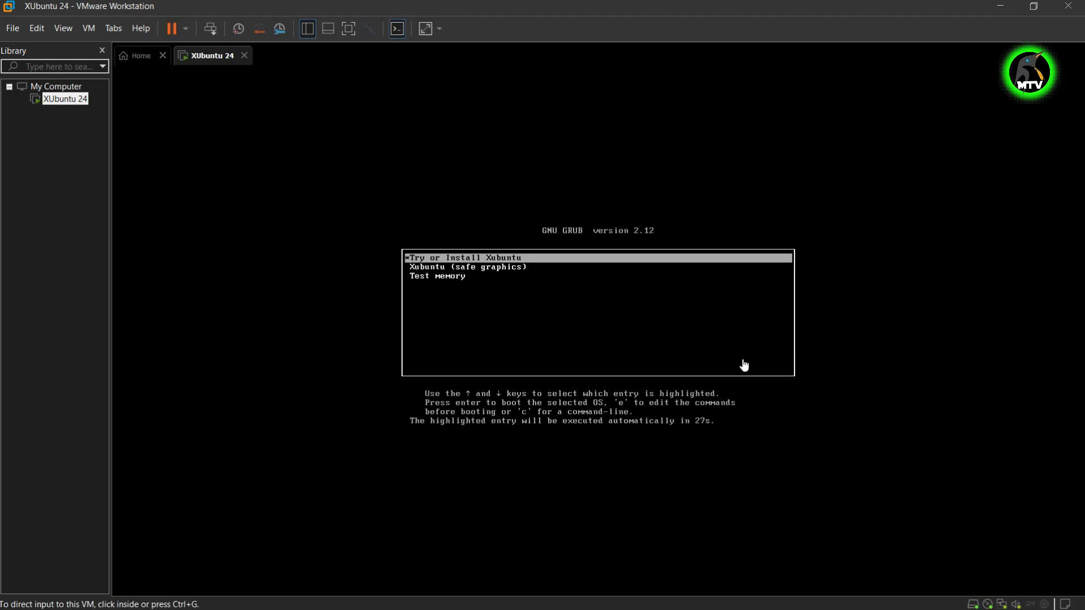
click(743, 365)
key(Down)
key(Down)
key(Down)
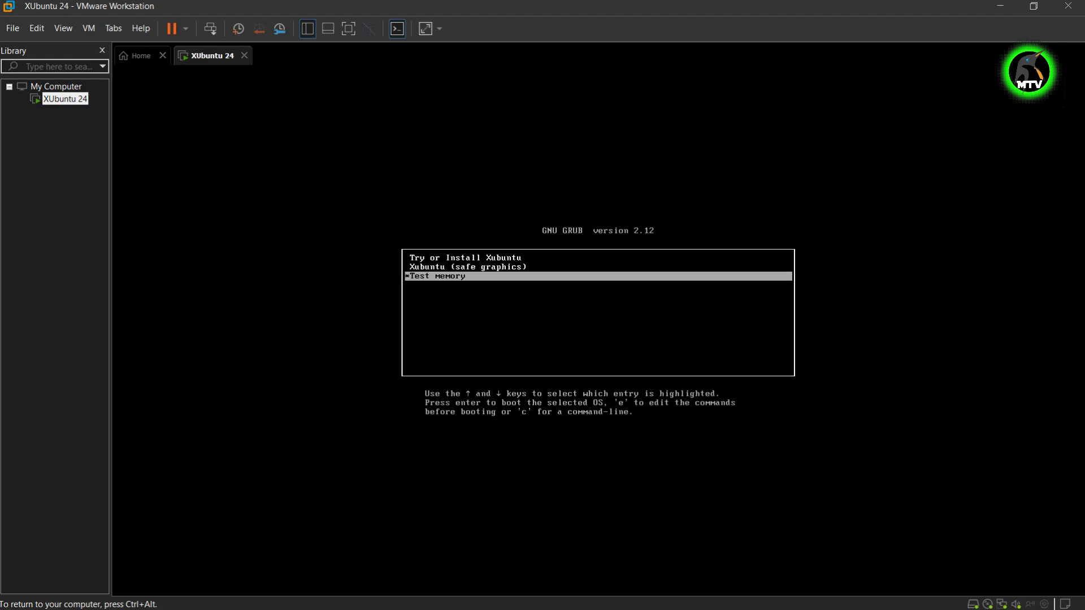
key(Return)
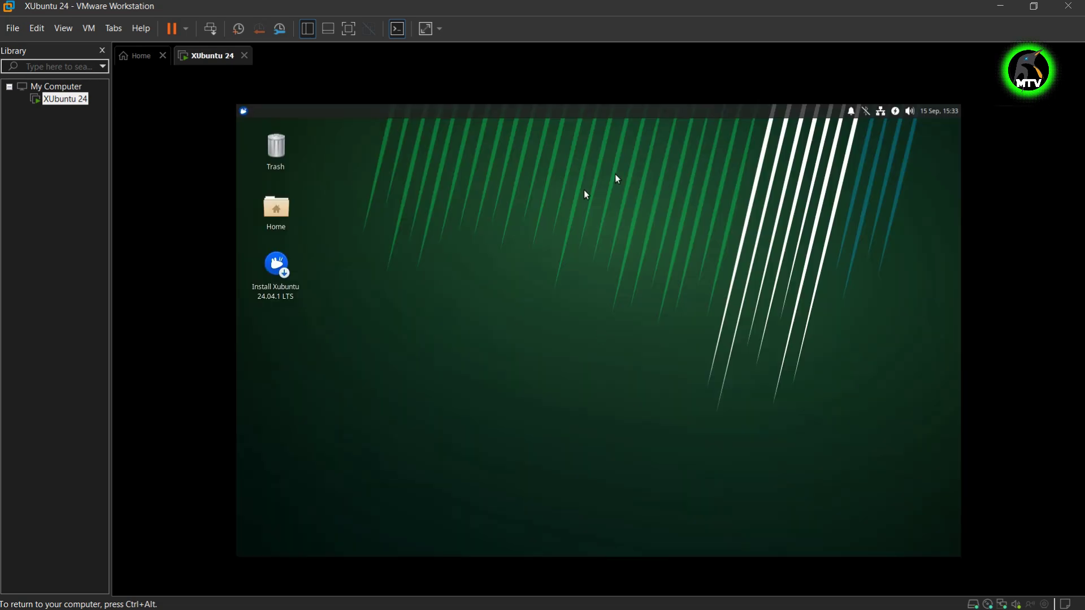
Step: Review the desktop background settings, keeping Zoomed style, backdrops folder and Solid color
click(243, 111)
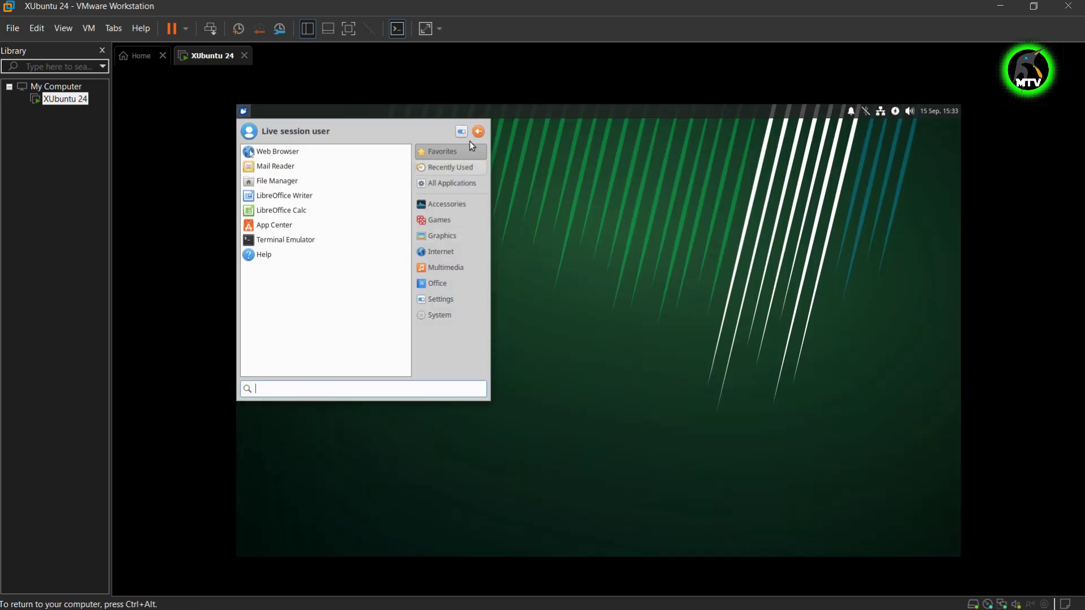
right_click(558, 279)
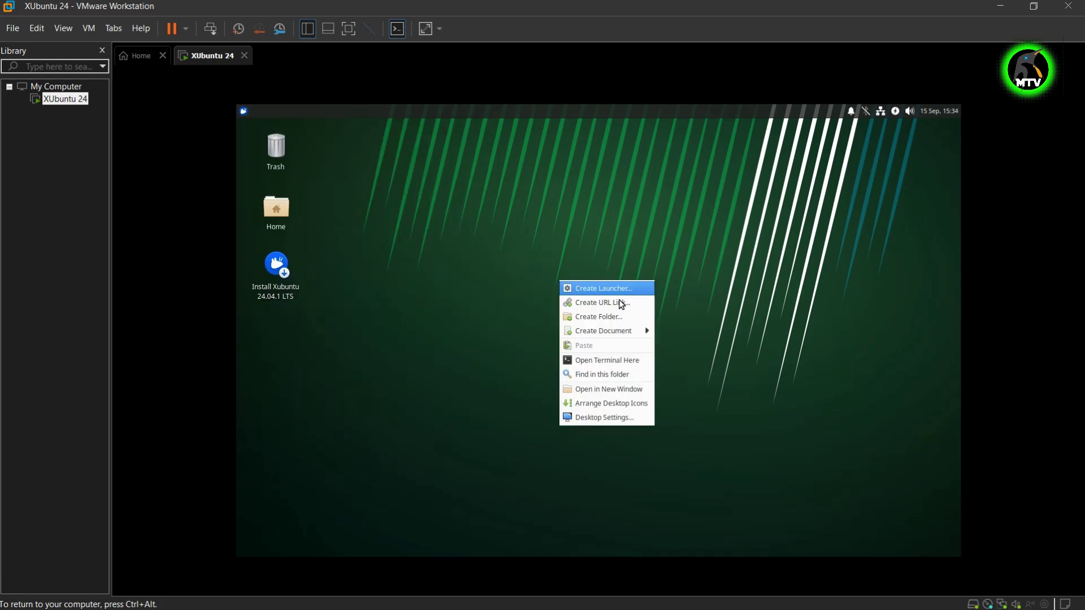
mouse_move(627, 333)
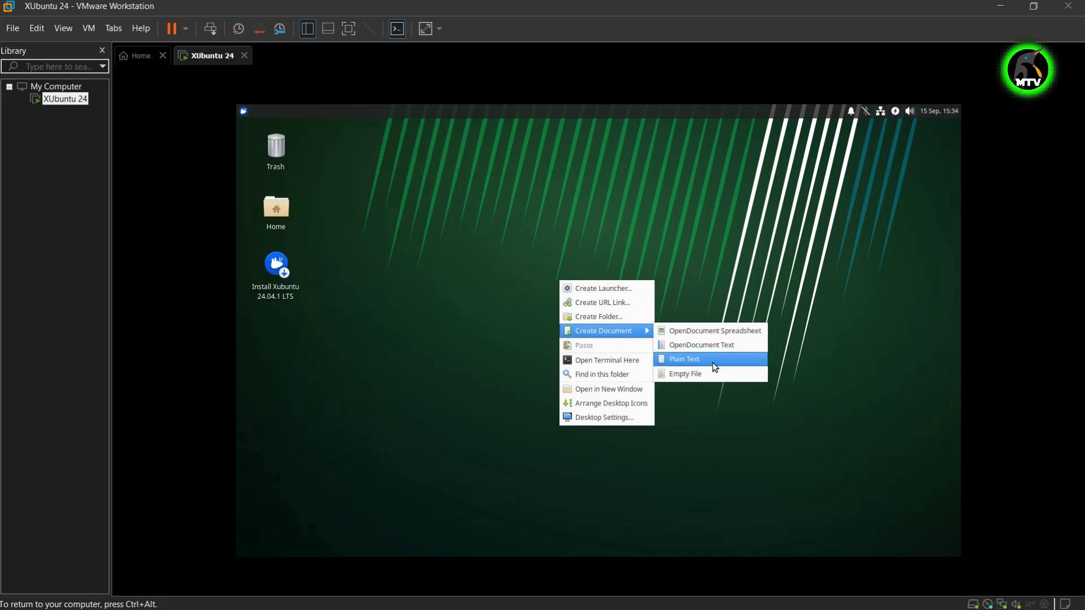
click(604, 417)
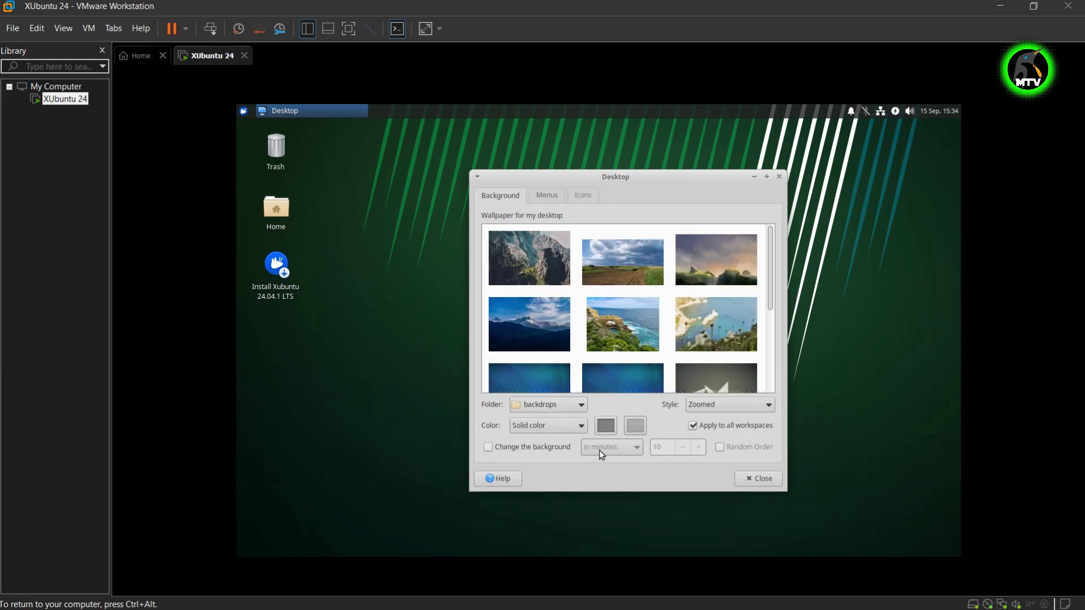
click(690, 405)
click(577, 407)
click(579, 409)
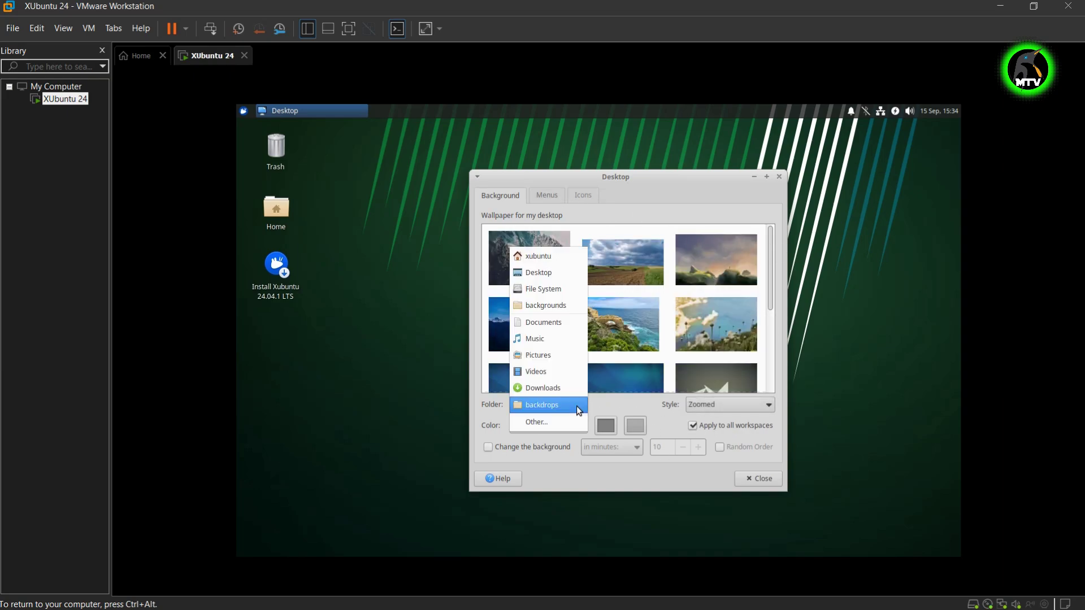
click(576, 406)
click(575, 424)
click(560, 425)
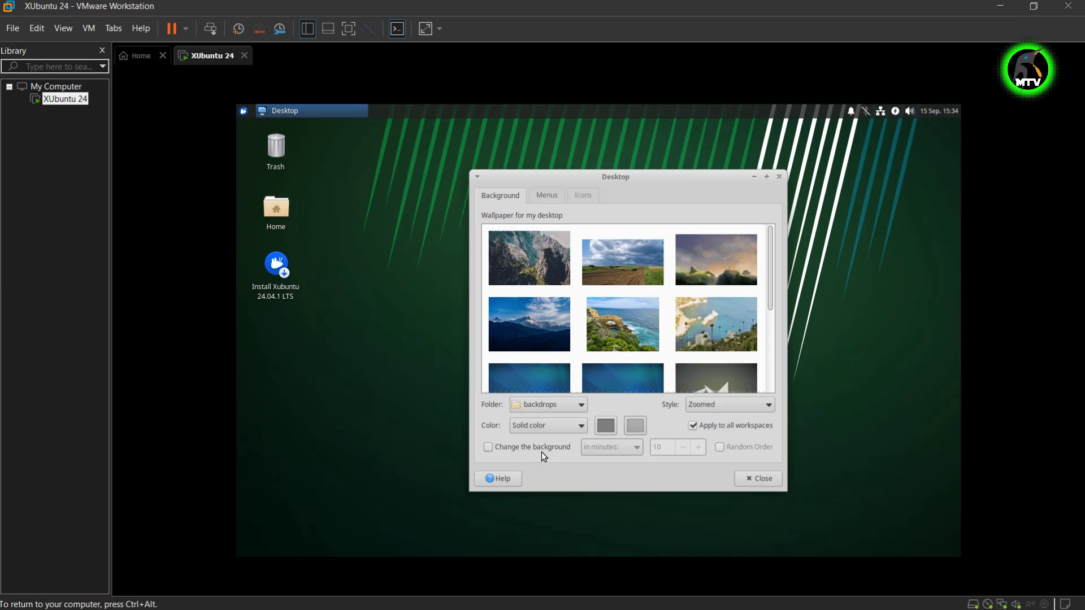
click(779, 177)
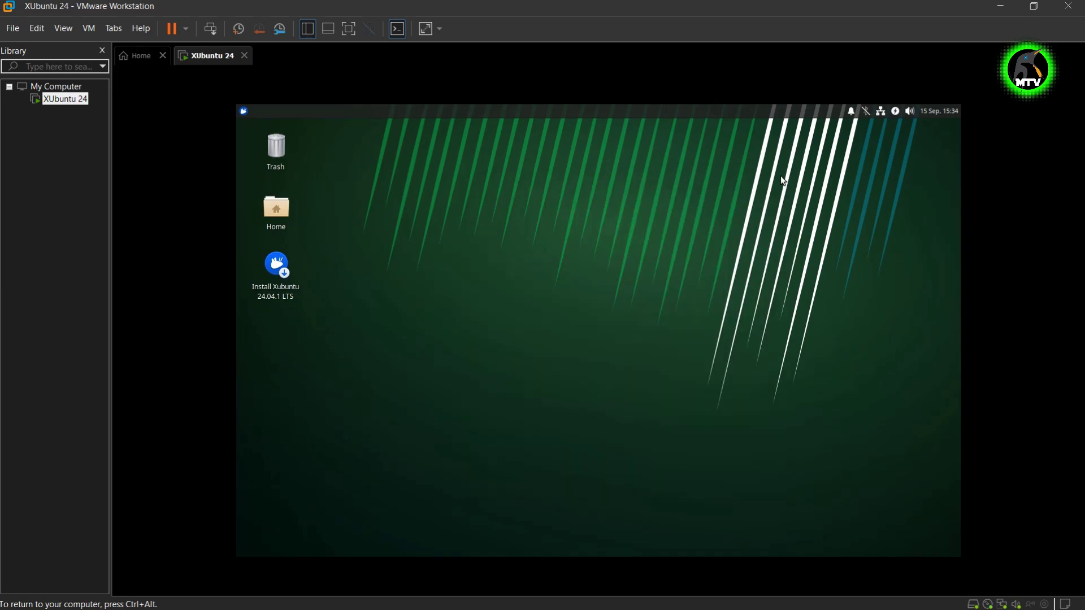
Step: Show the System and then Settings categories in the applications menu
click(243, 112)
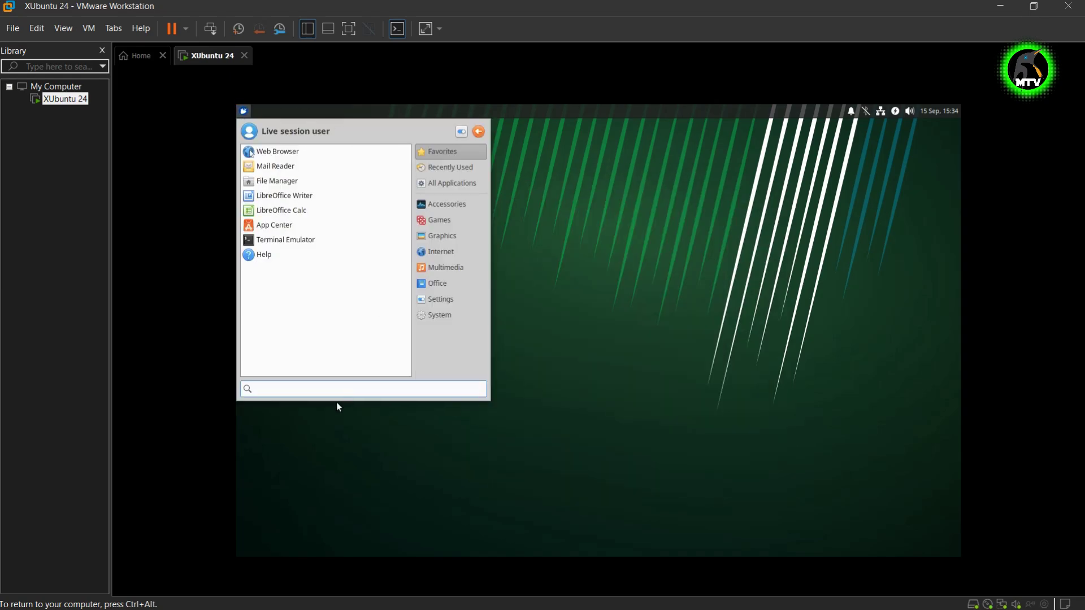
click(434, 316)
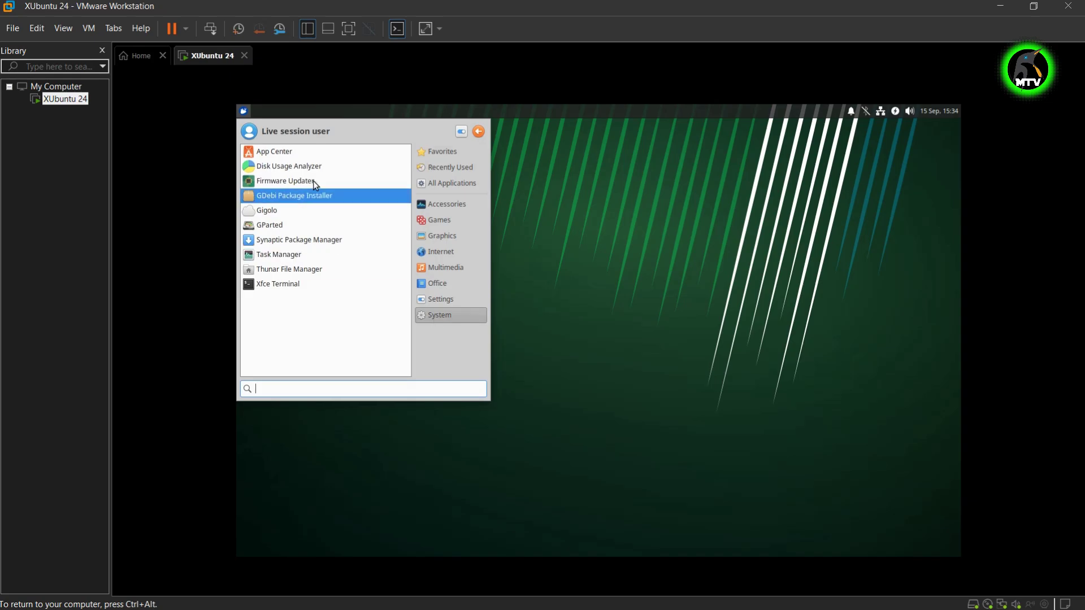
click(450, 300)
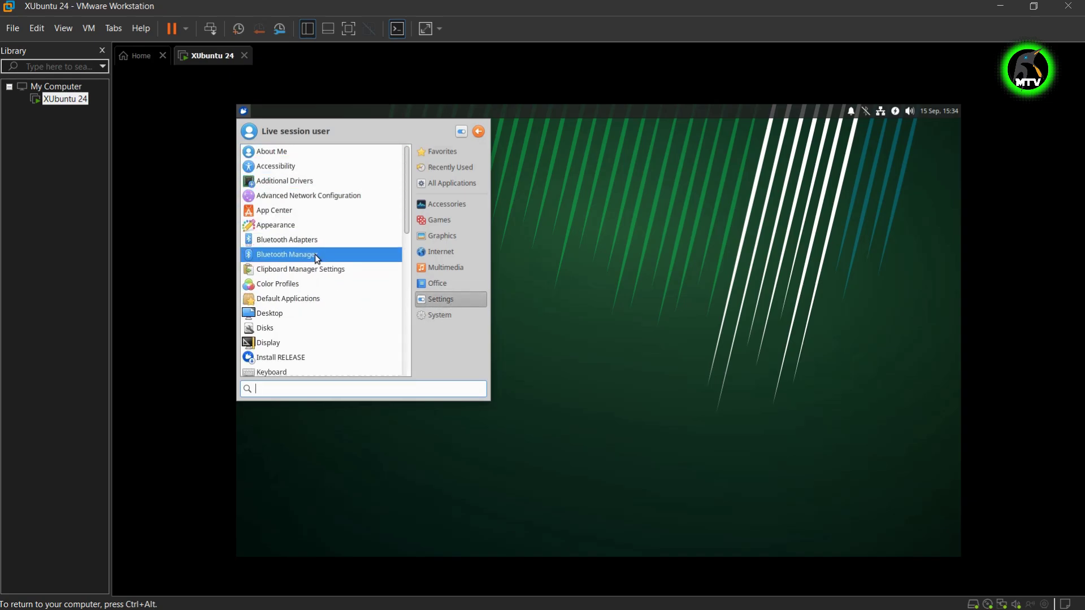
Step: Set the display resolution to 1360x768, apply it and keep the configuration
click(267, 341)
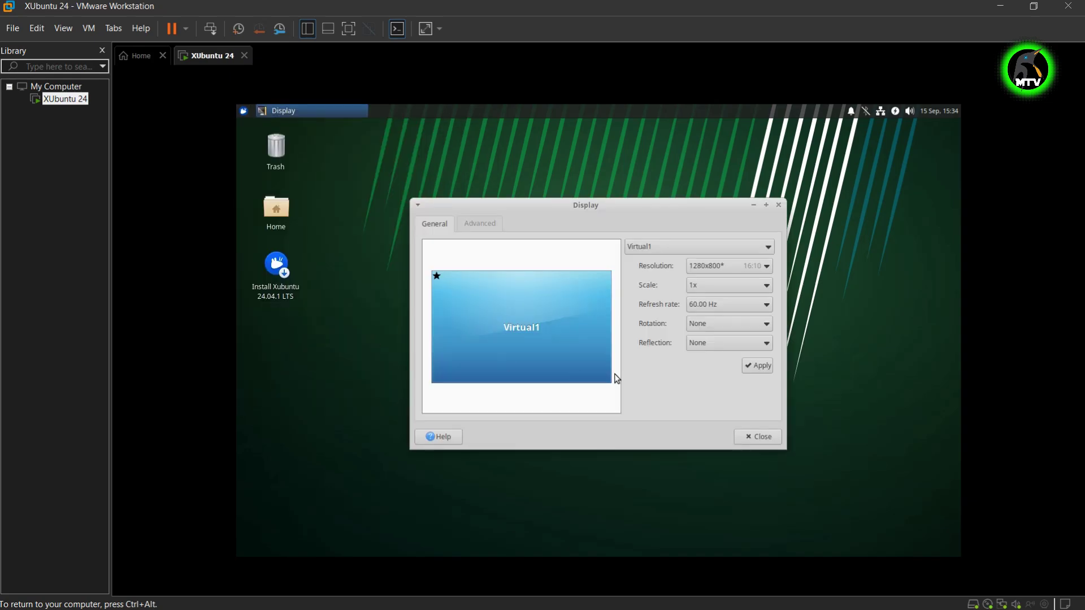
click(717, 268)
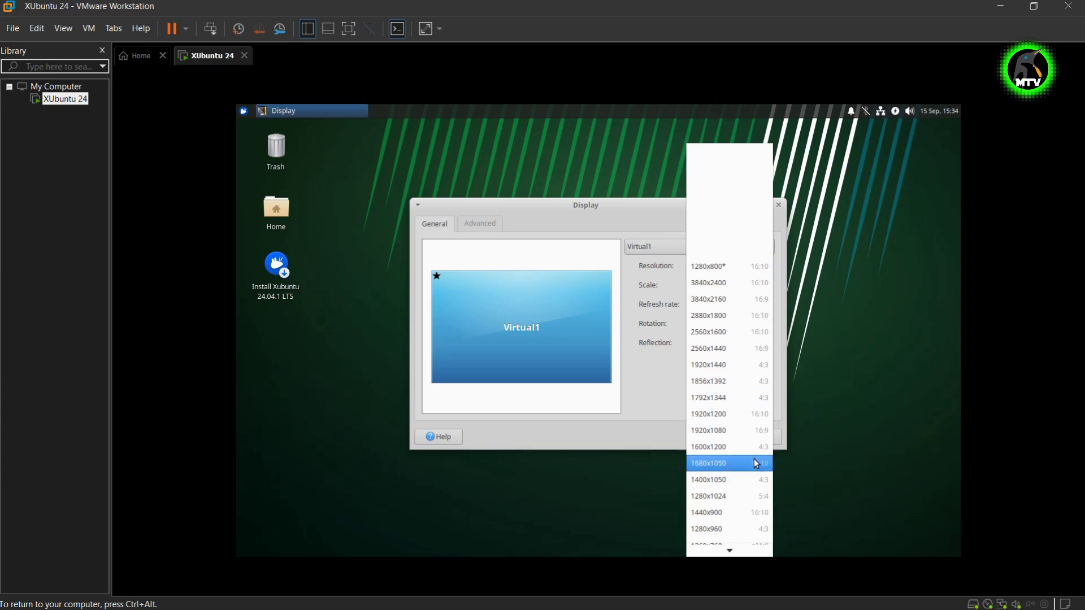
key(Down)
key(Down)
key(Down)
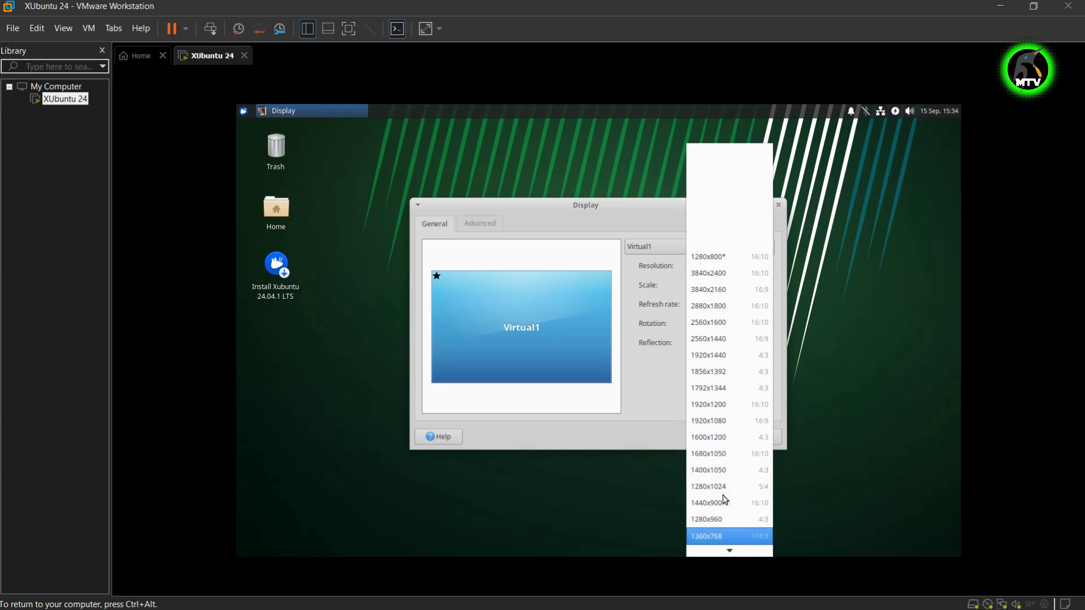
key(Return)
click(755, 366)
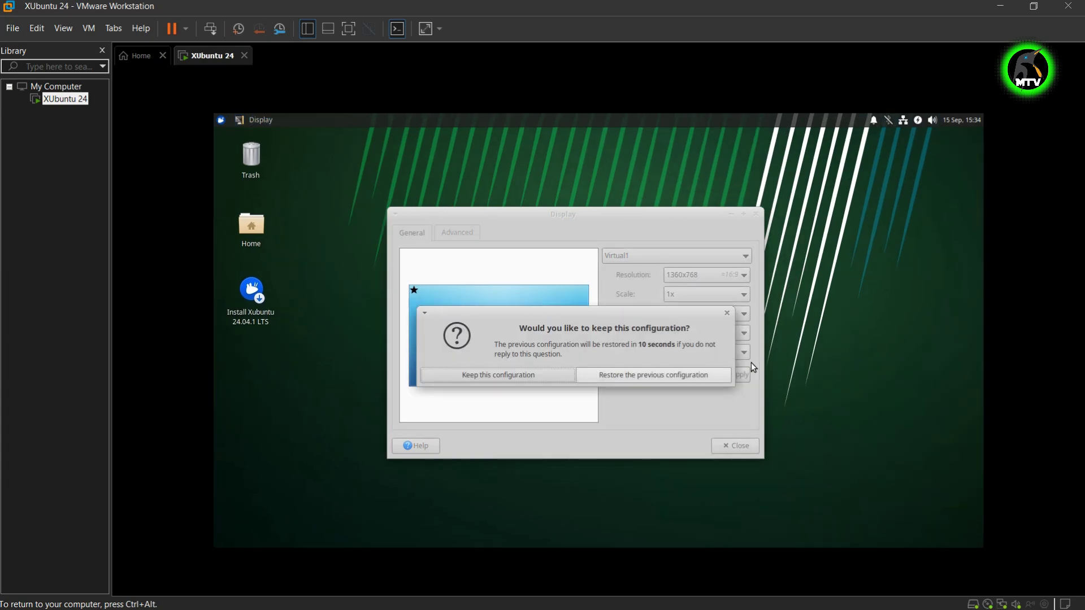
click(544, 378)
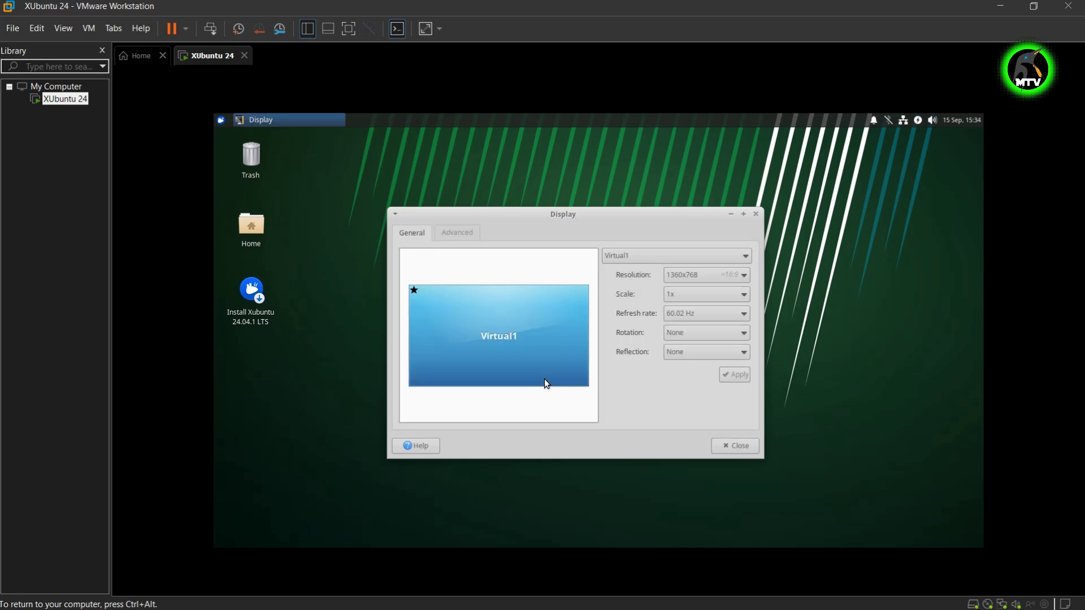
click(755, 213)
Step: Open a terminal in the Desktop folder and close it with exit
right_click(801, 239)
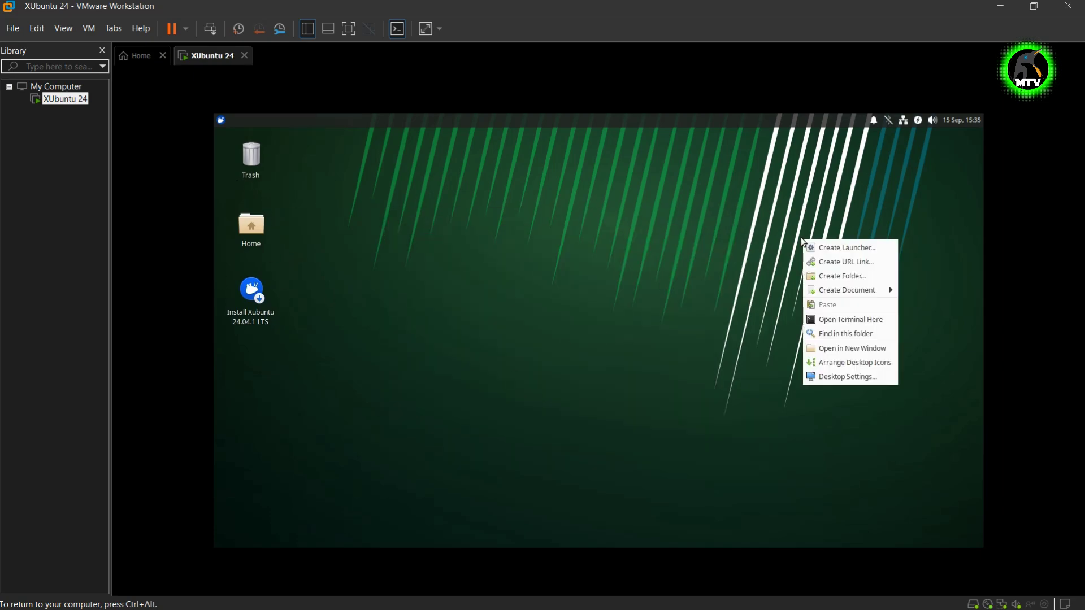
mouse_move(868, 291)
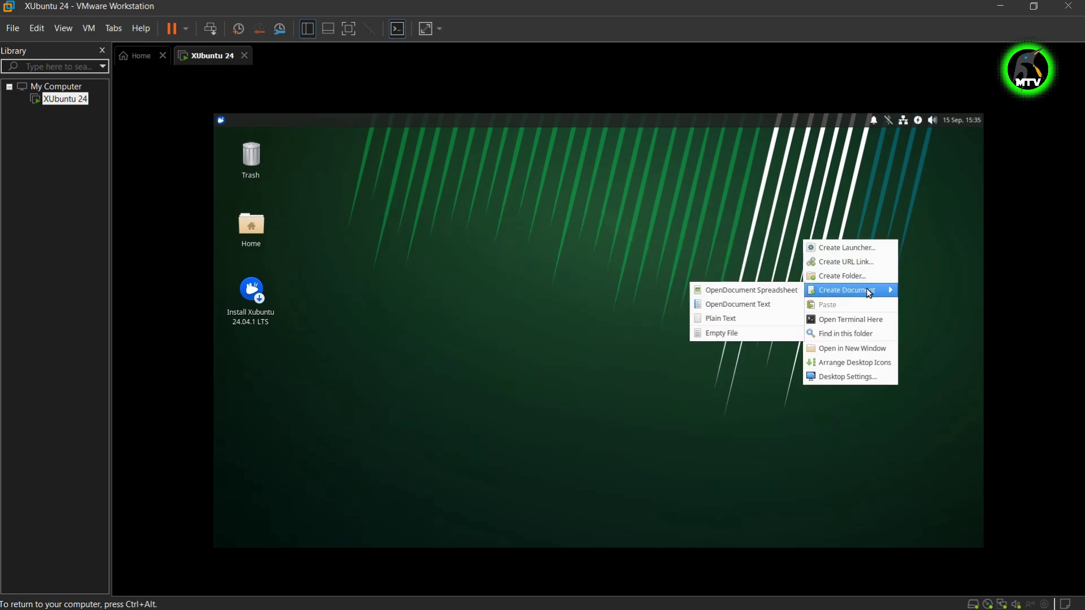
click(863, 320)
text(exit)
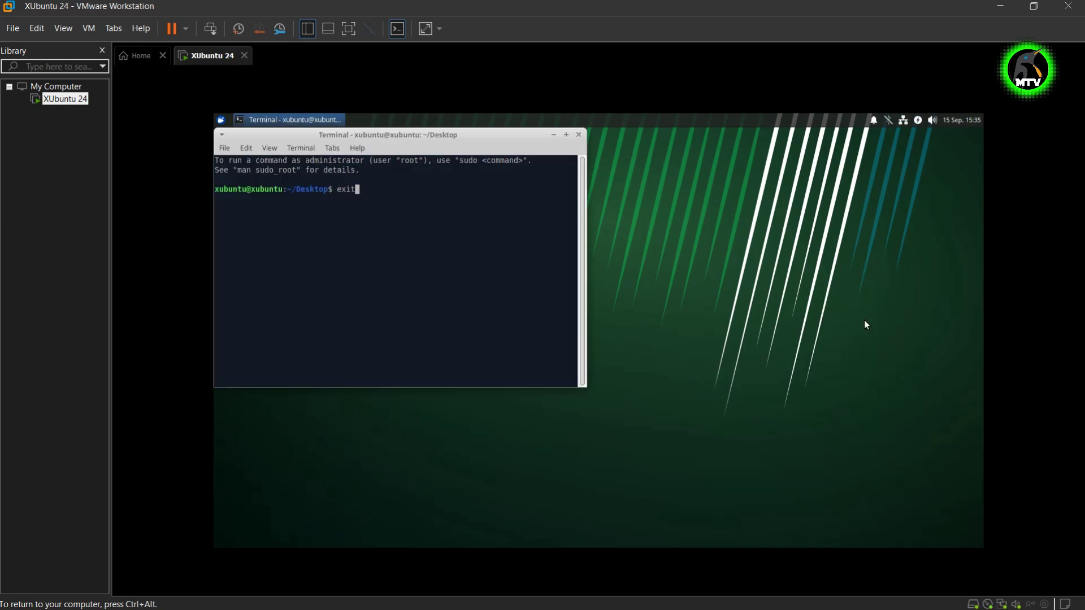
key(Return)
Step: Check the panel's calendar, power management options and notifications list
click(968, 126)
click(918, 120)
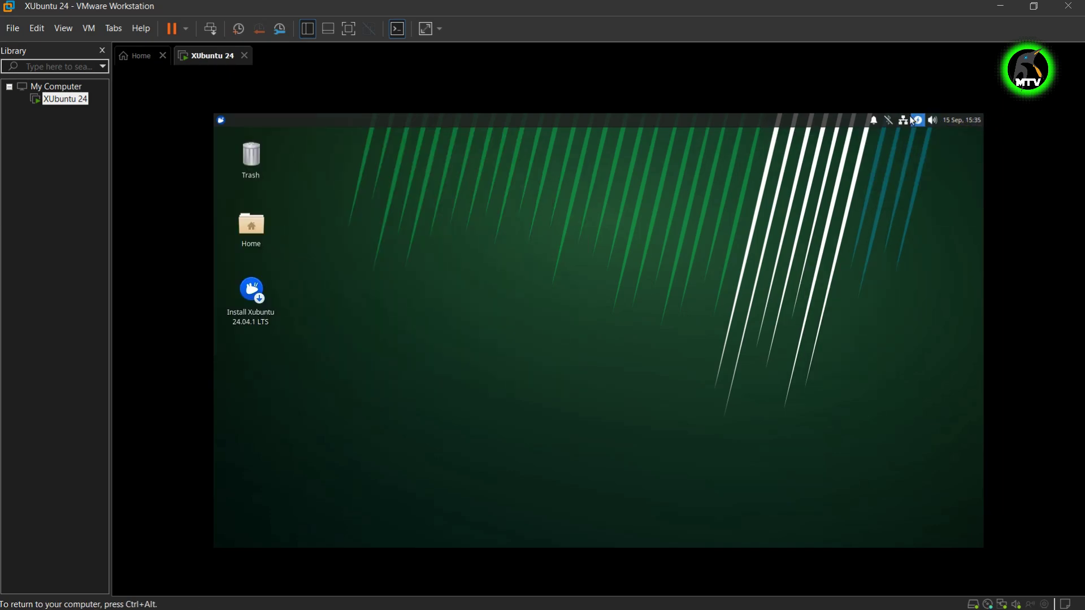
click(918, 120)
click(903, 120)
click(874, 119)
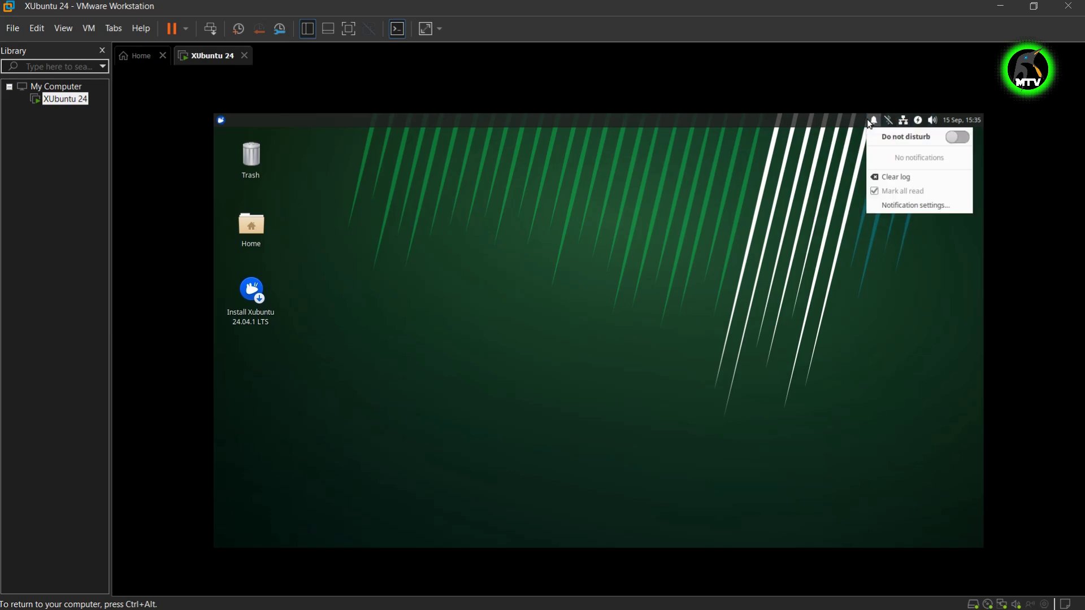
Step: Browse the Graphics, Recently Used and All categories of the applications menu
click(221, 120)
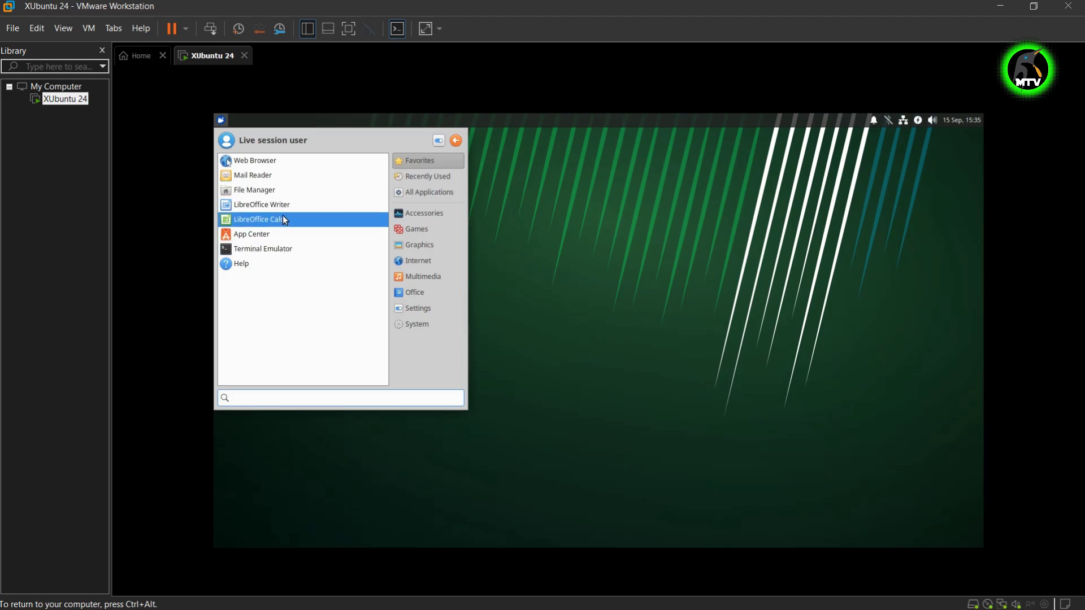
click(419, 244)
click(432, 172)
click(431, 194)
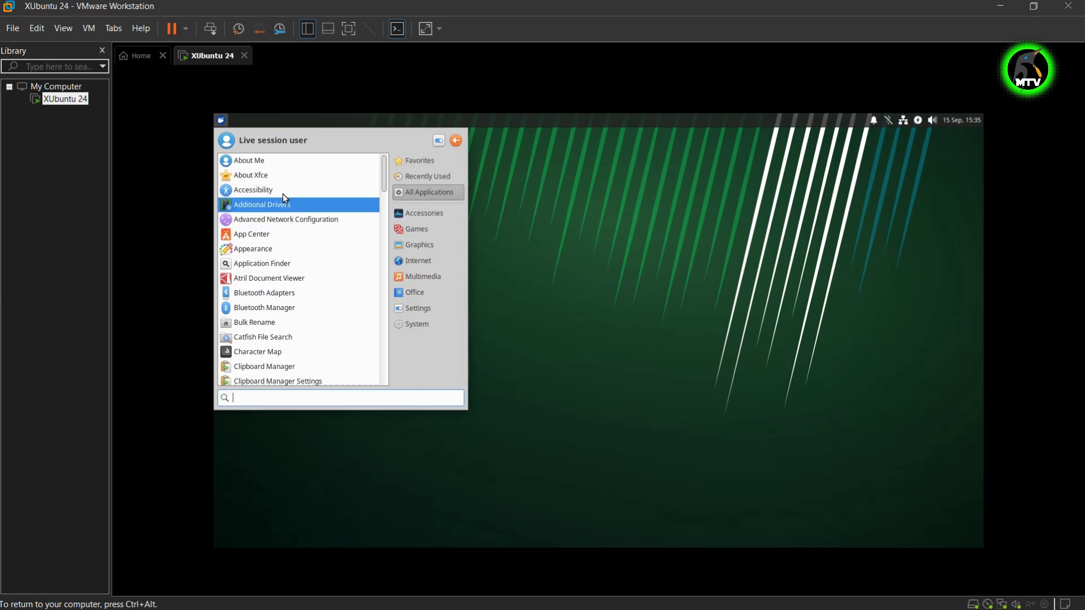
click(578, 289)
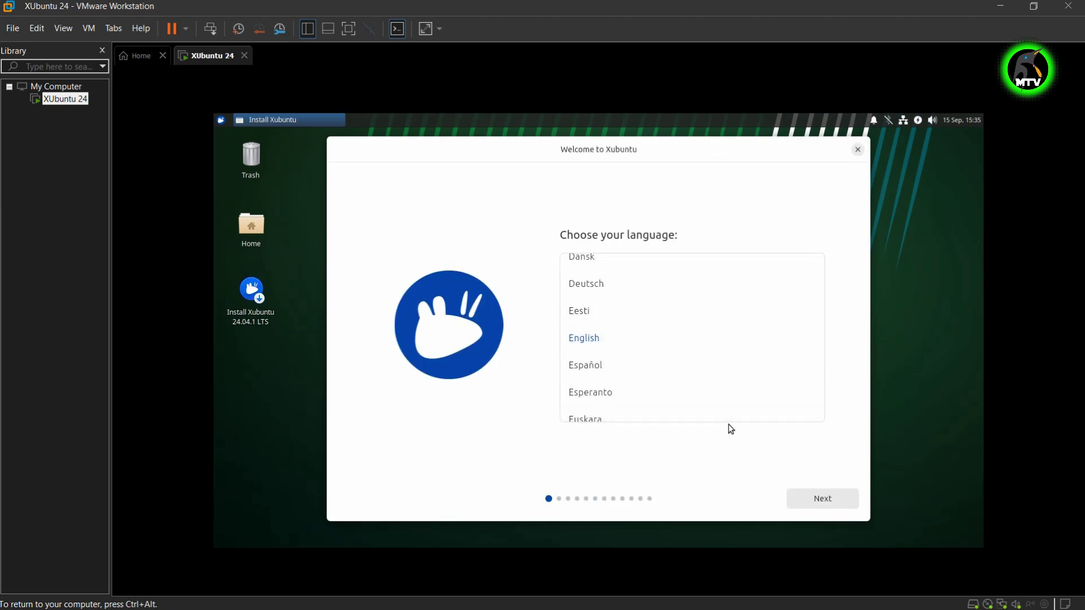
Step: Choose English, the English (US) keyboard layout and the wired connection in the installer
key(Down)
key(Down)
key(Down)
key(Down)
key(Down)
key(Up)
key(Up)
key(Up)
key(Up)
key(Up)
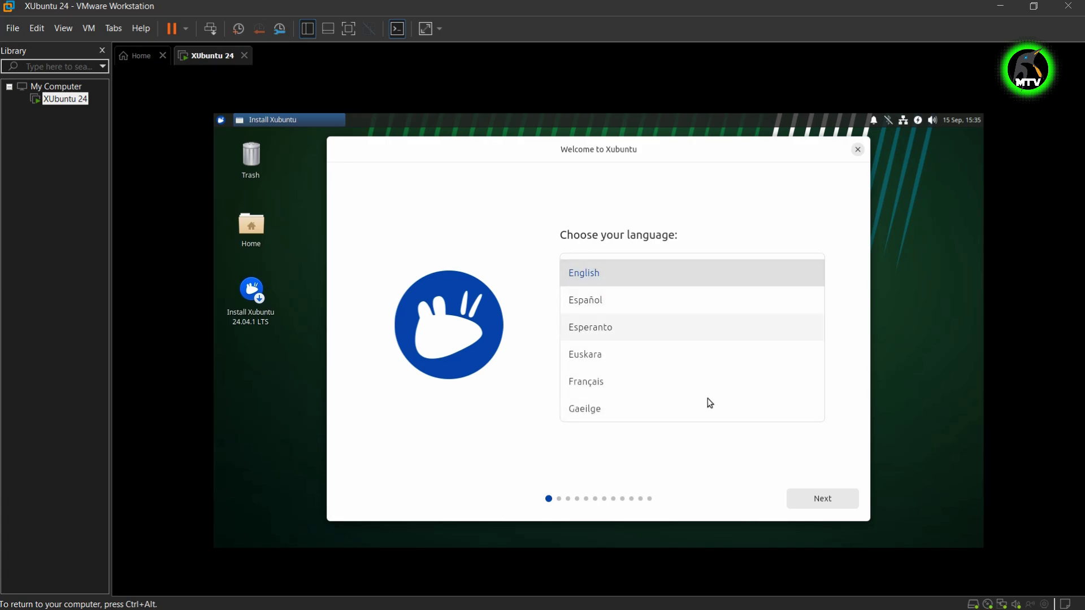
click(812, 495)
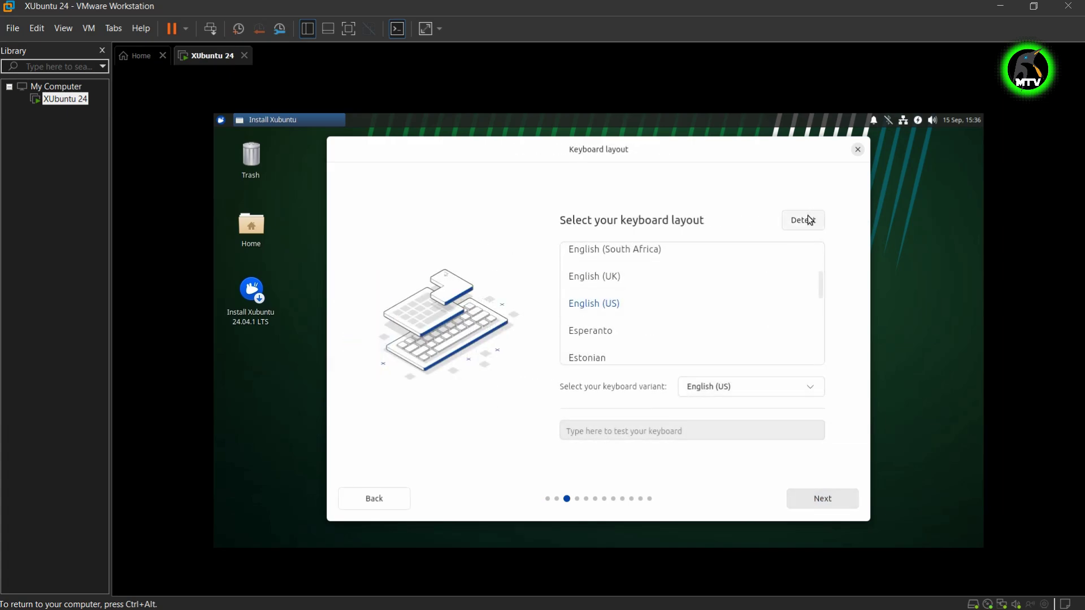
click(649, 431)
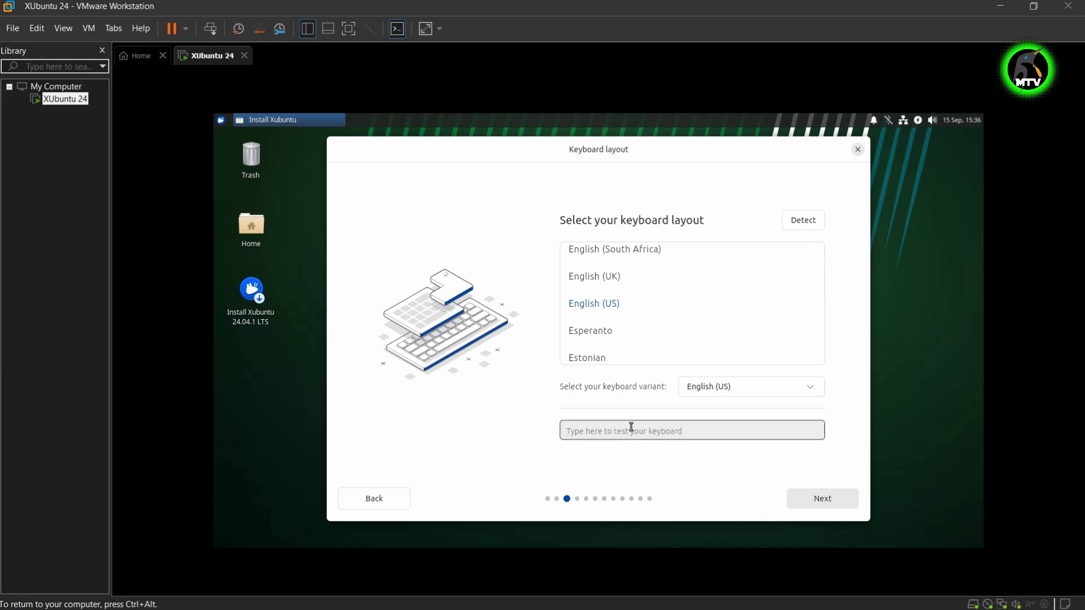
click(823, 500)
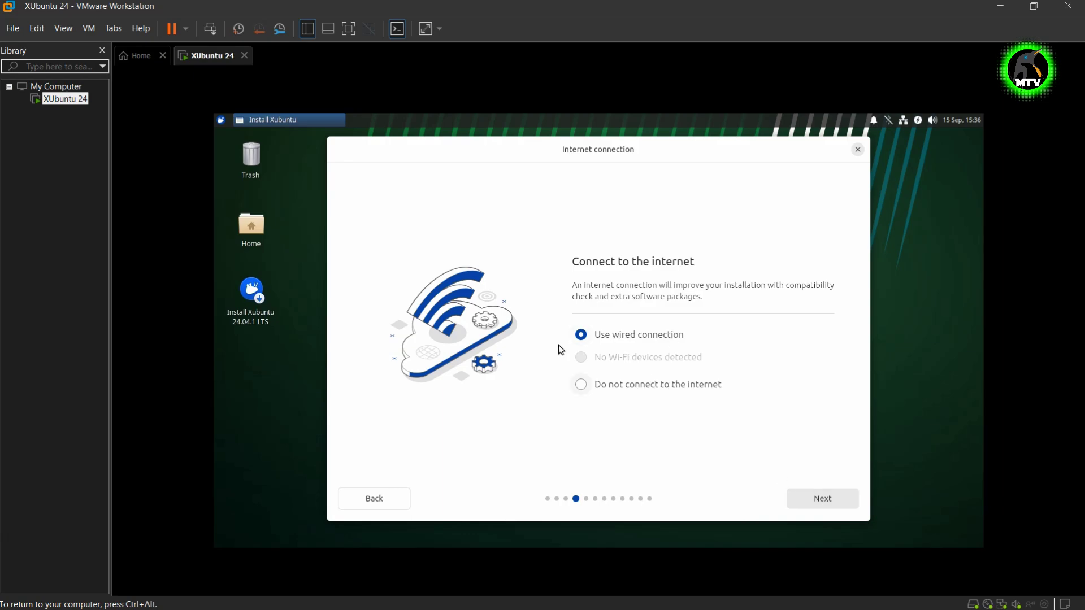
click(815, 501)
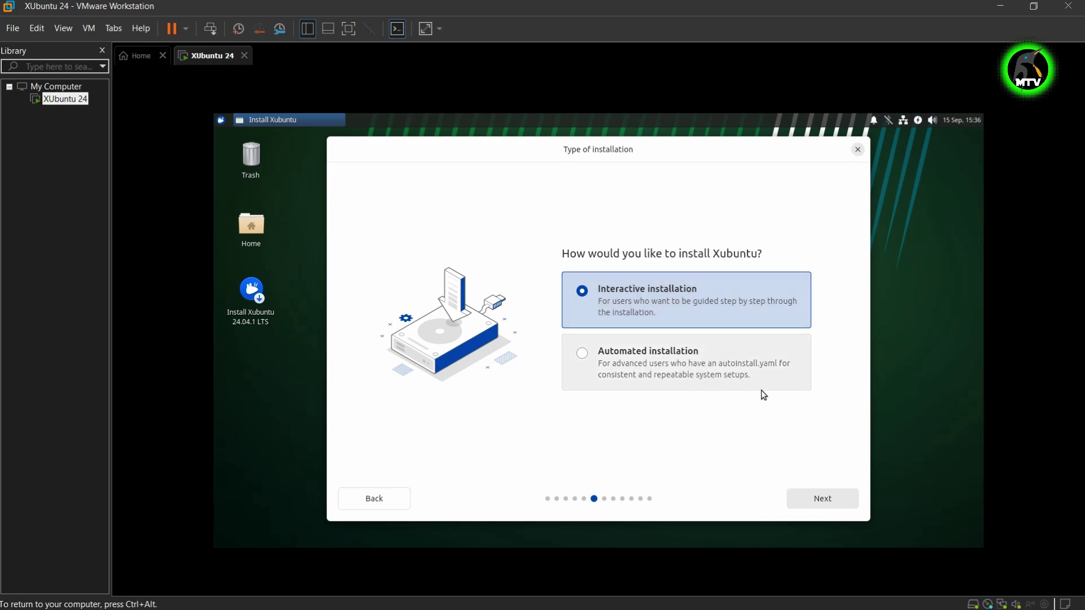
Step: Pick interactive install, full Xubuntu Desktop, no proprietary software, and Erase disk
click(826, 499)
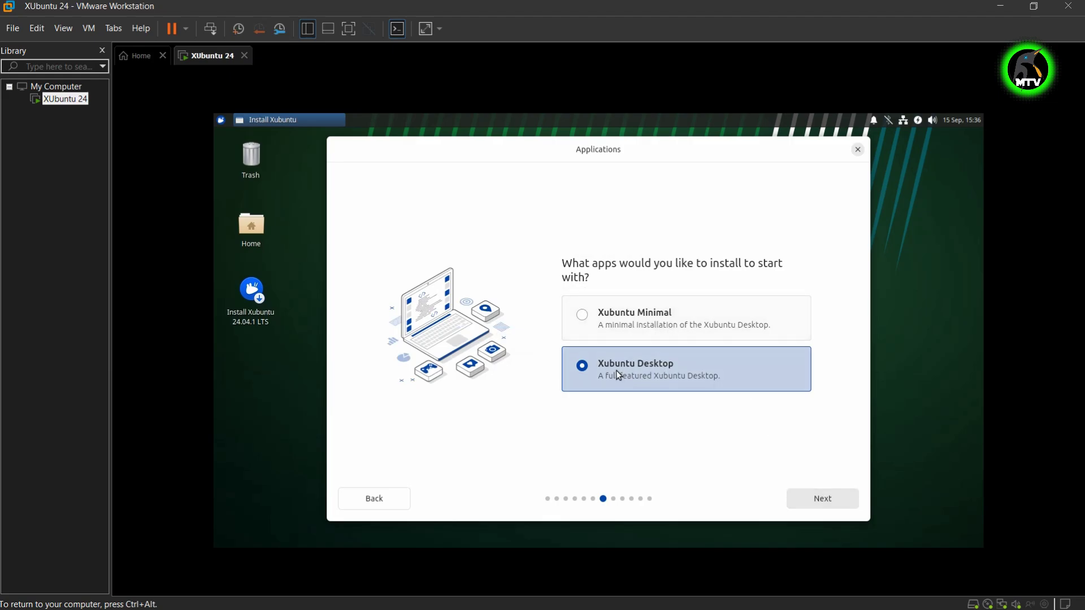
click(836, 501)
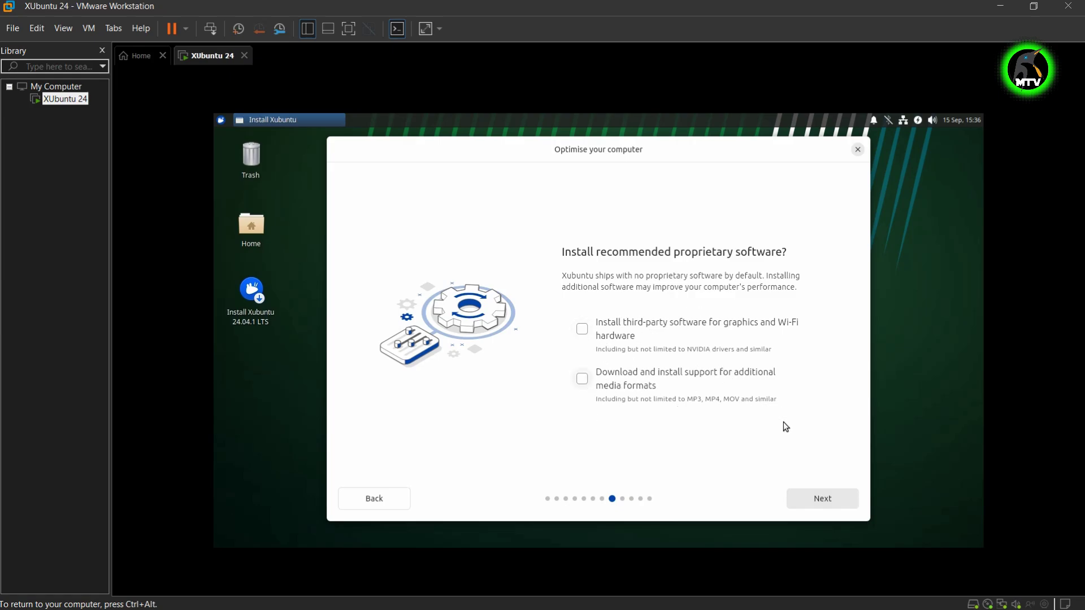
click(811, 496)
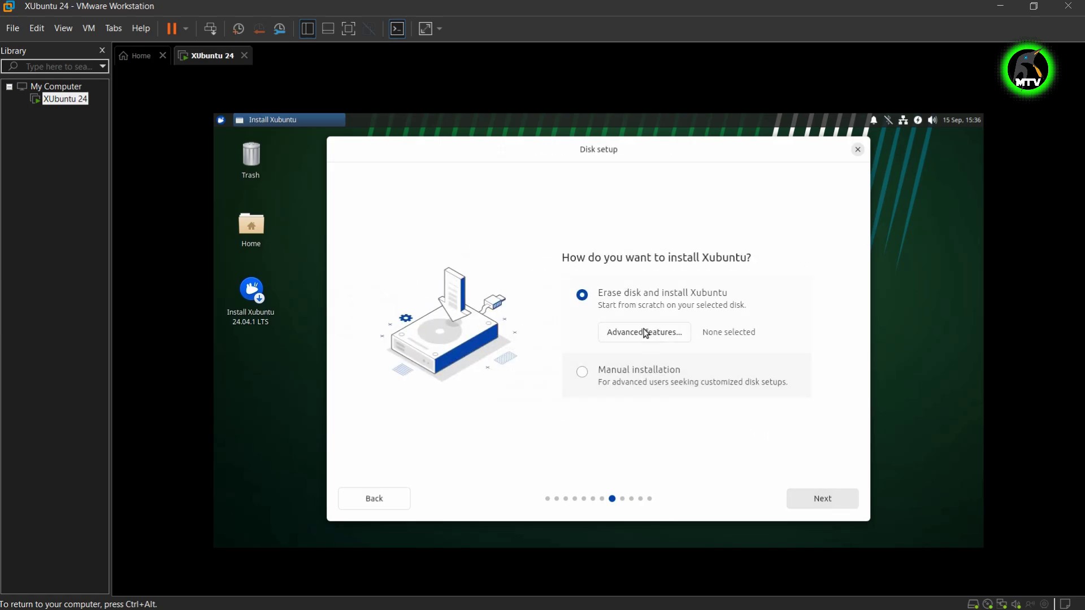
click(611, 370)
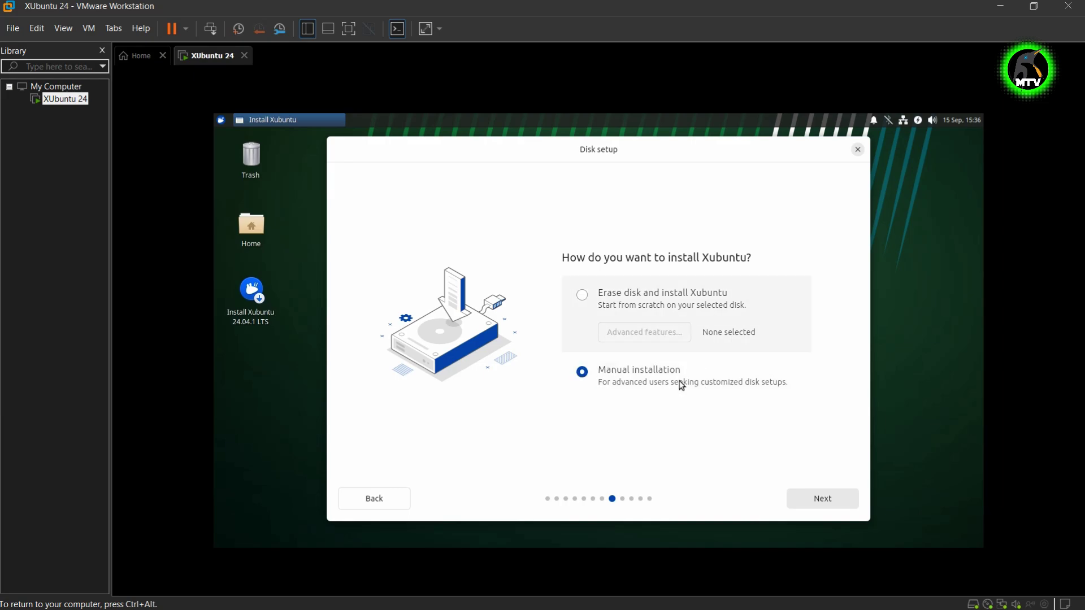
click(626, 298)
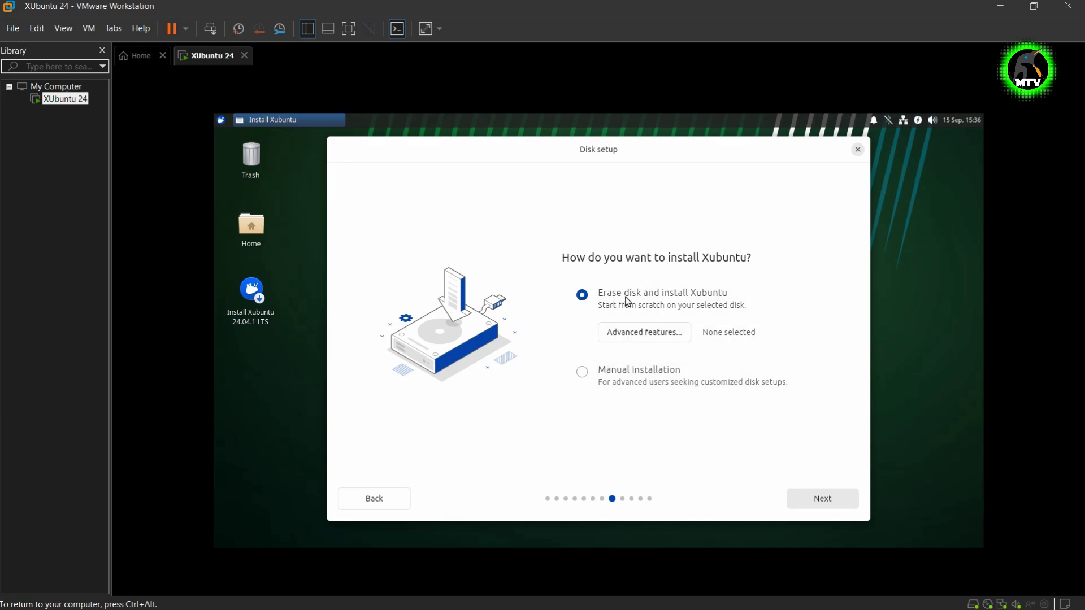
click(821, 501)
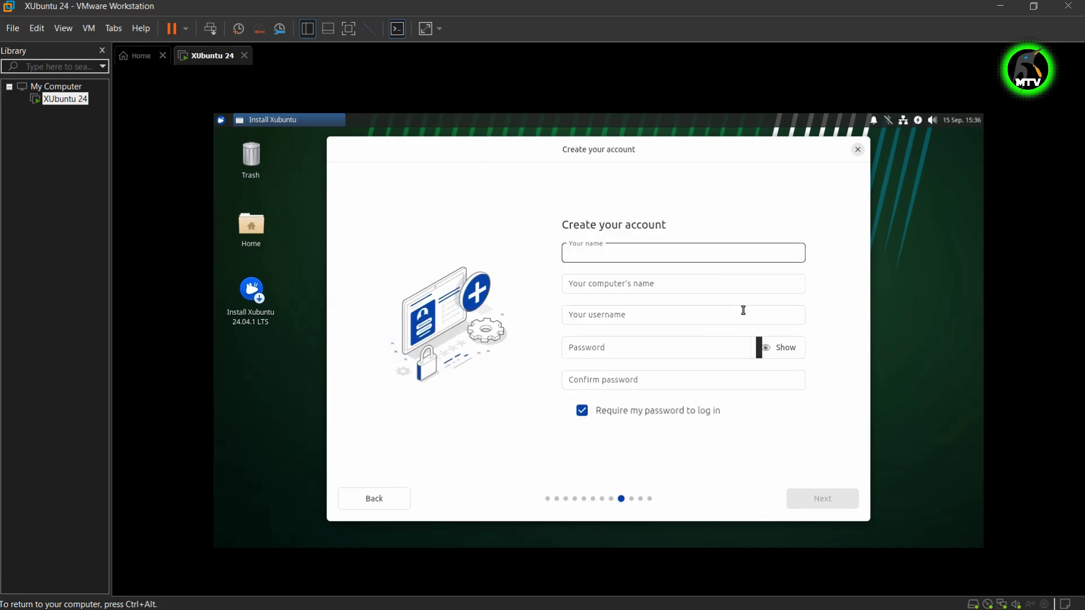
Step: Enter the account name, trim the VMware suffix from the computer name, and set the password
text(meg)
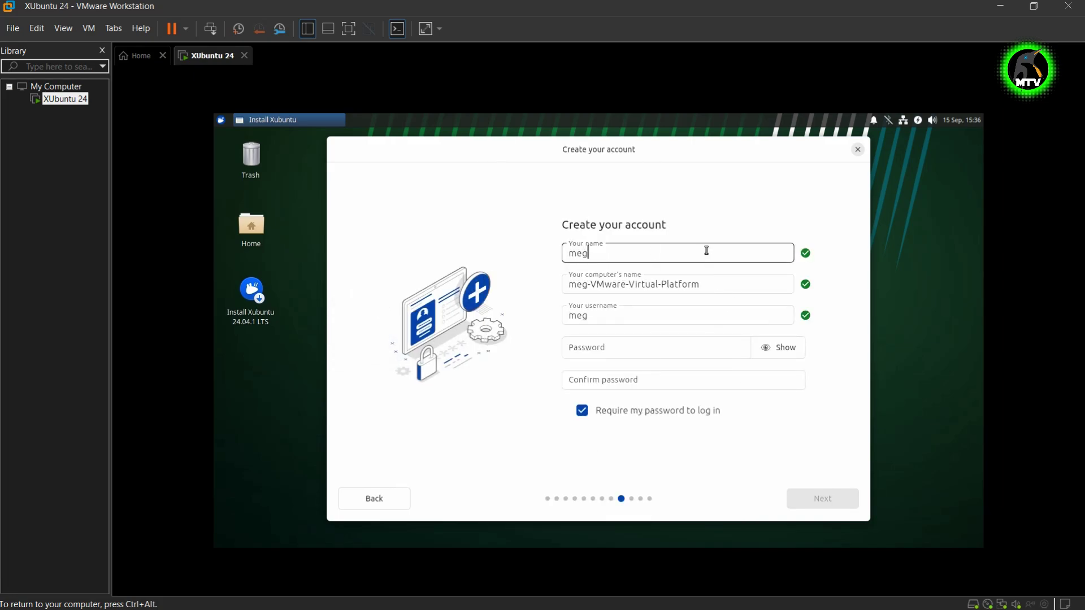
text(a techverse)
drag(757, 284, 642, 284)
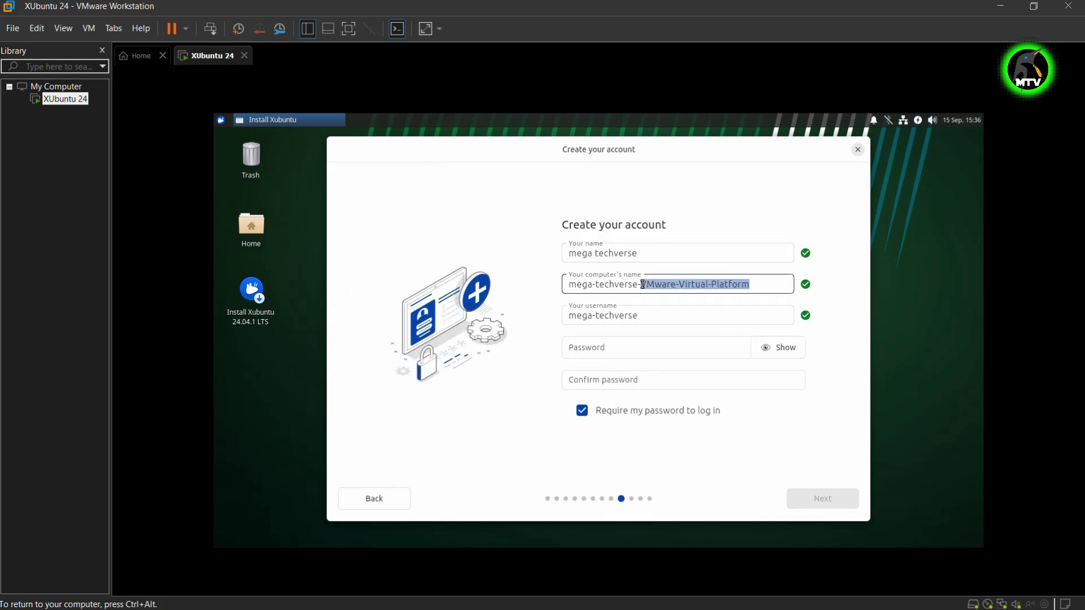
key(BackSpace)
key(BackSpace)
click(633, 344)
text(m)
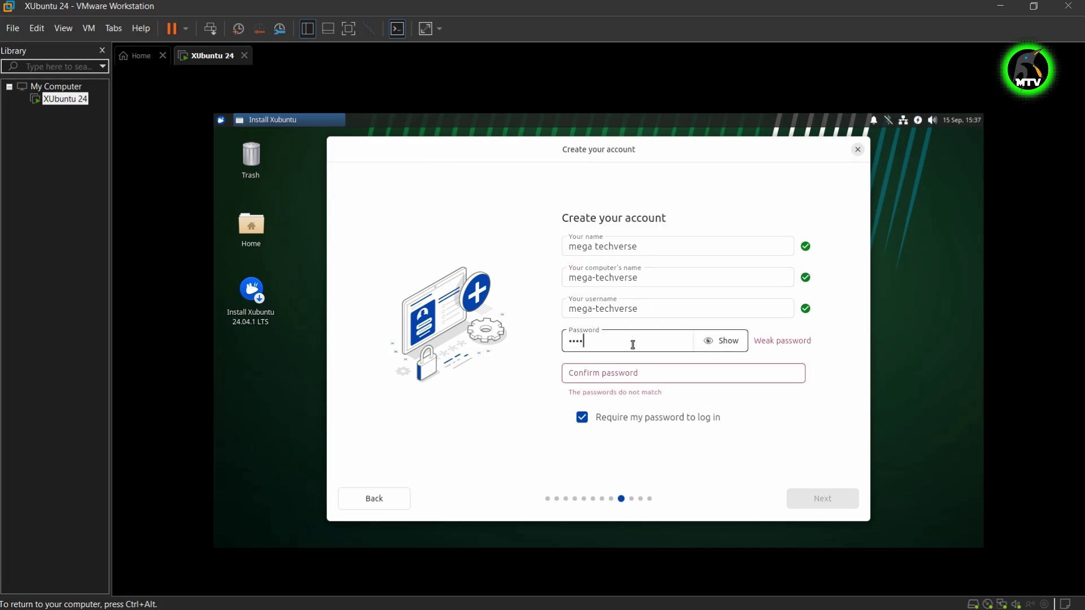
click(632, 373)
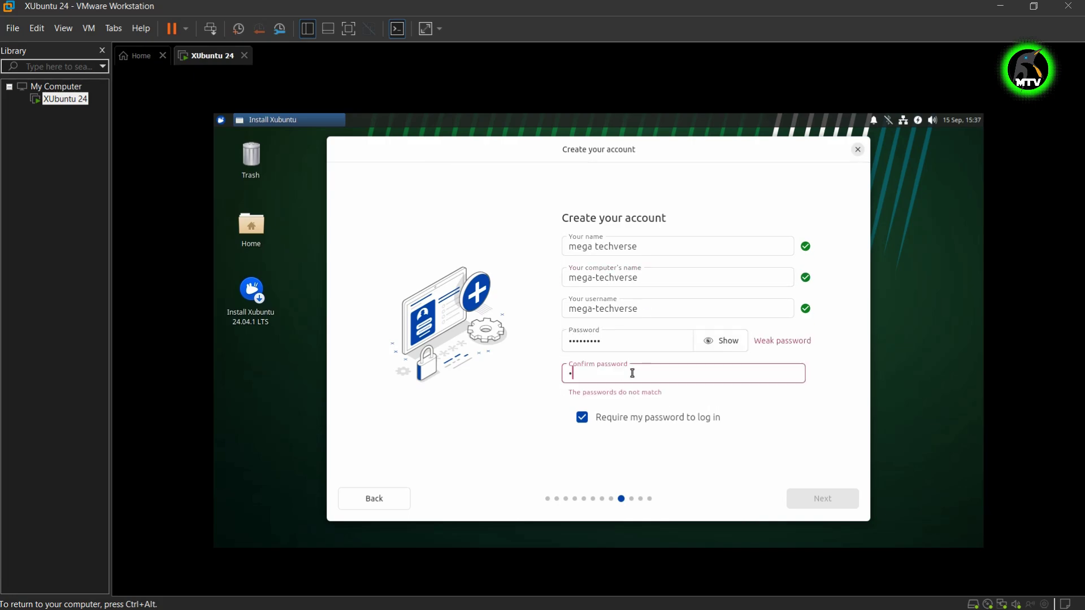
text(er)
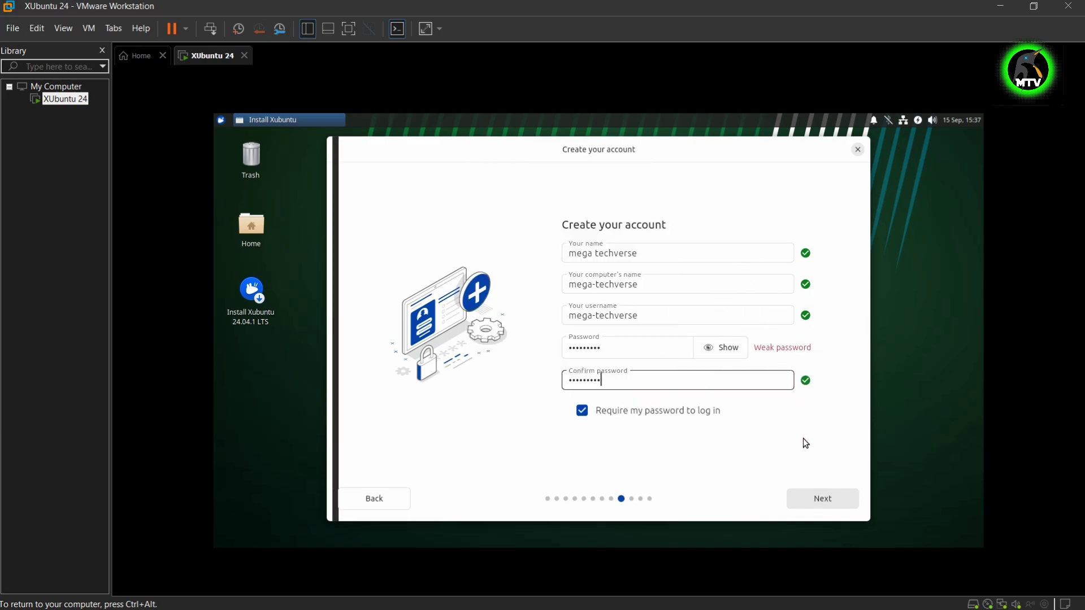
click(819, 495)
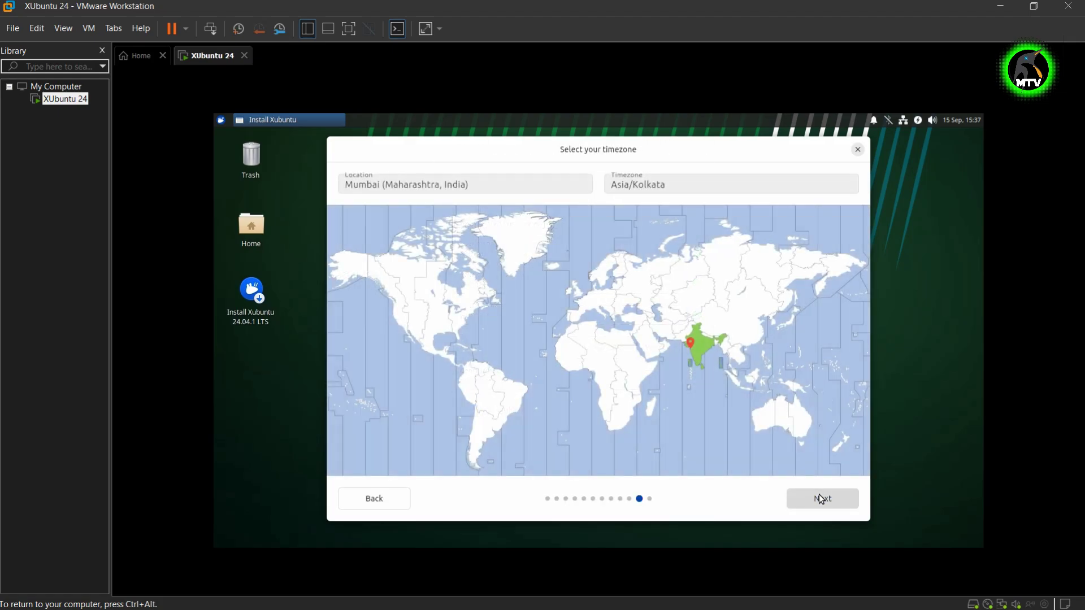
Step: Settle the timezone on Mumbai (Asia/Kolkata) after trying other map locations
click(738, 331)
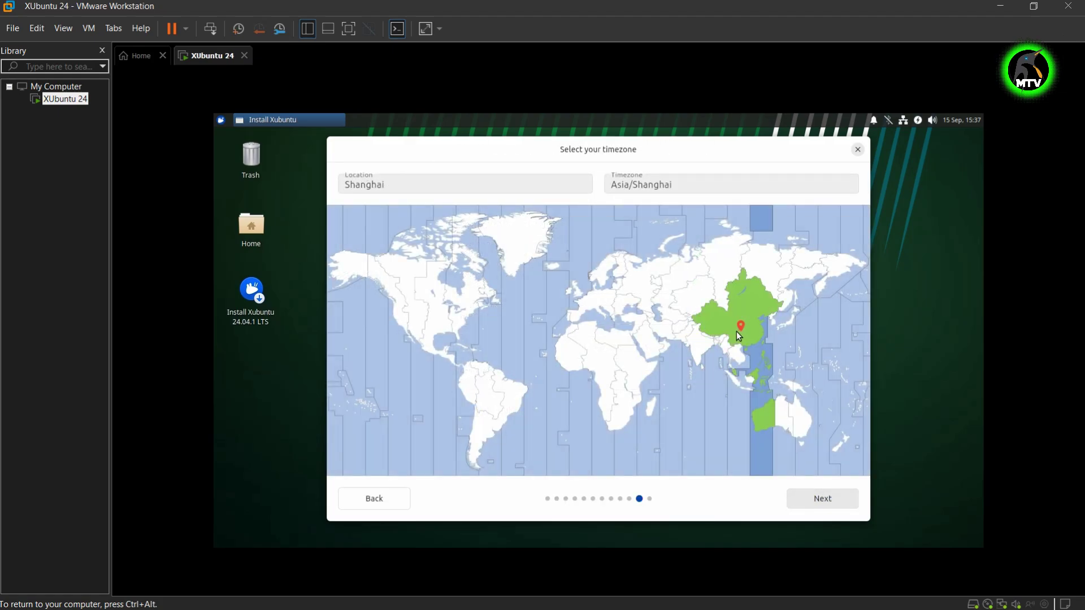
click(711, 347)
click(676, 339)
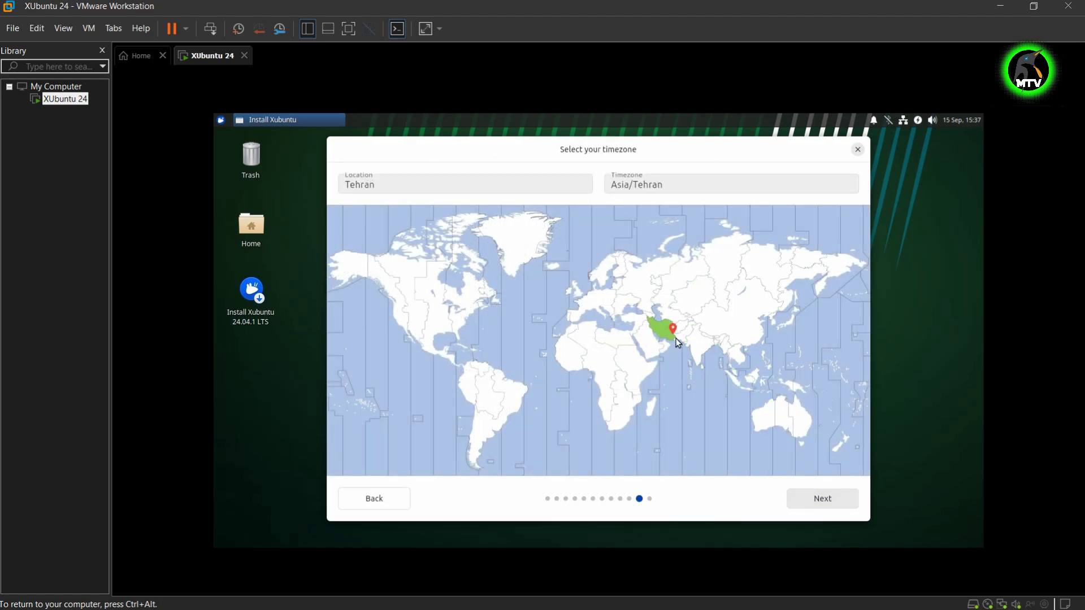
click(705, 350)
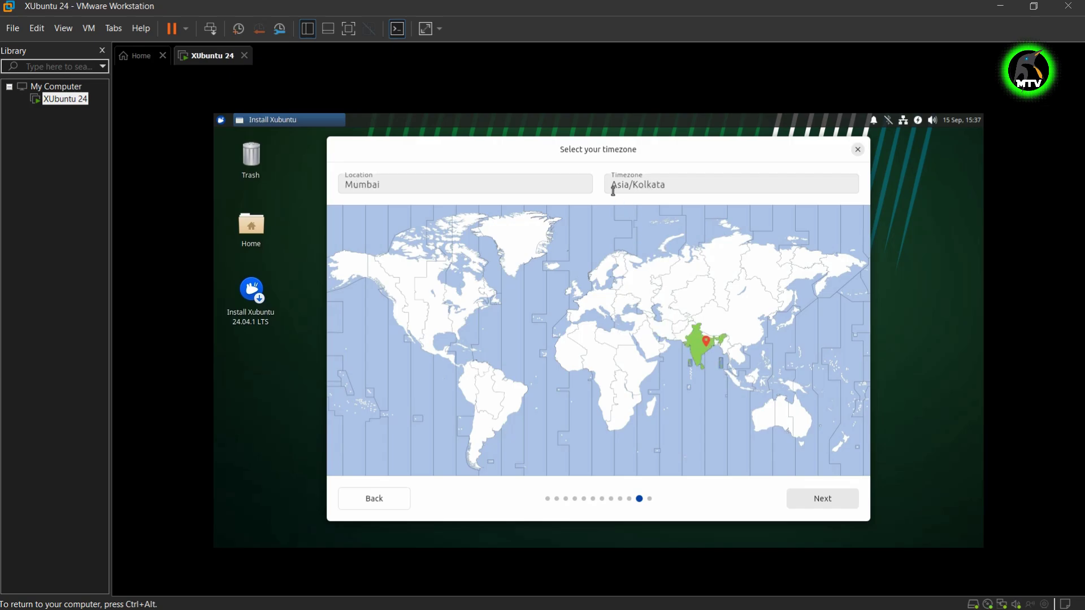
click(808, 500)
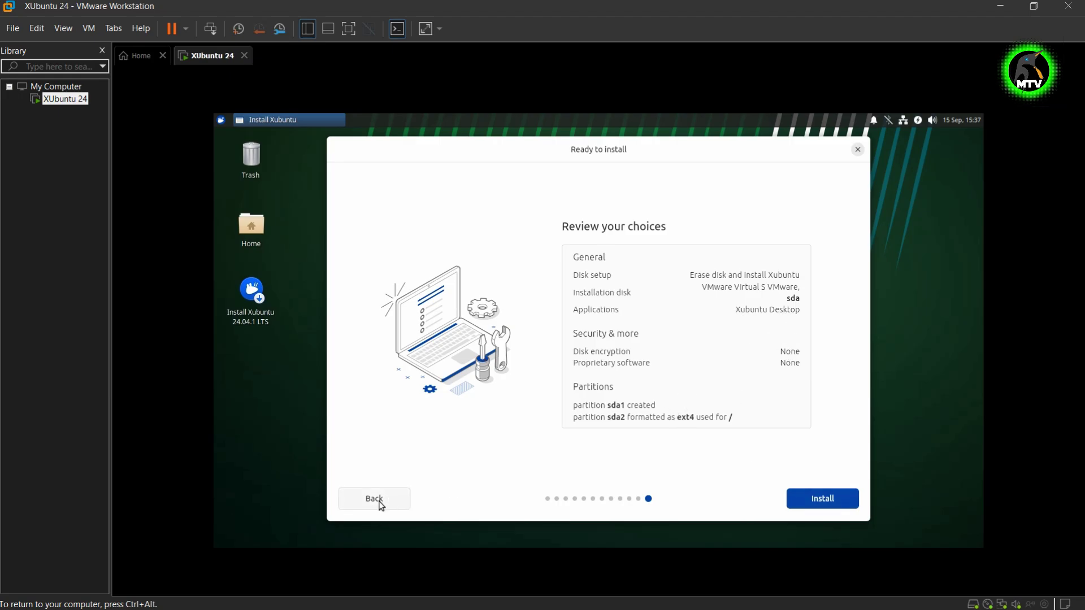
Step: Install Xubuntu 24.04.1 LTS and choose Restart now when it completes
click(809, 499)
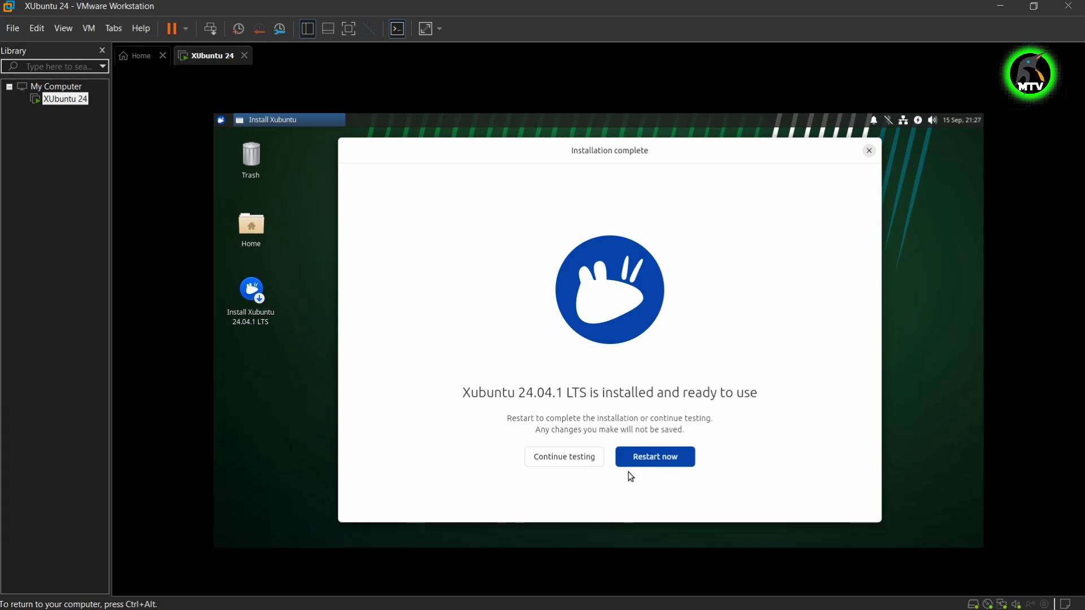
click(672, 462)
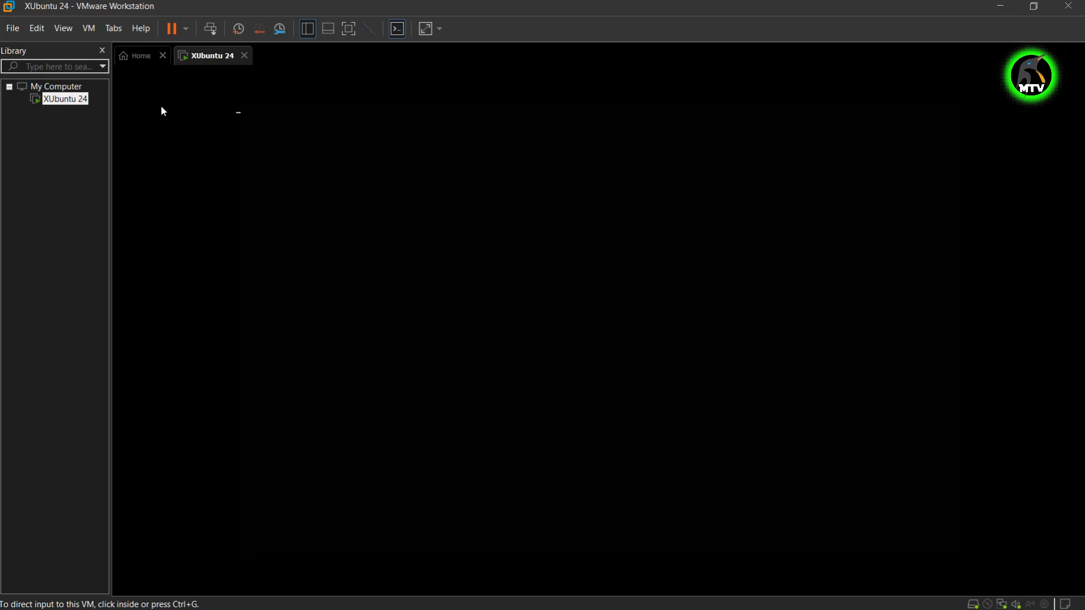
Step: Power off XUbuntu 24 and set its CD/DVD drive to Use physical drive instead of the ISO
click(245, 55)
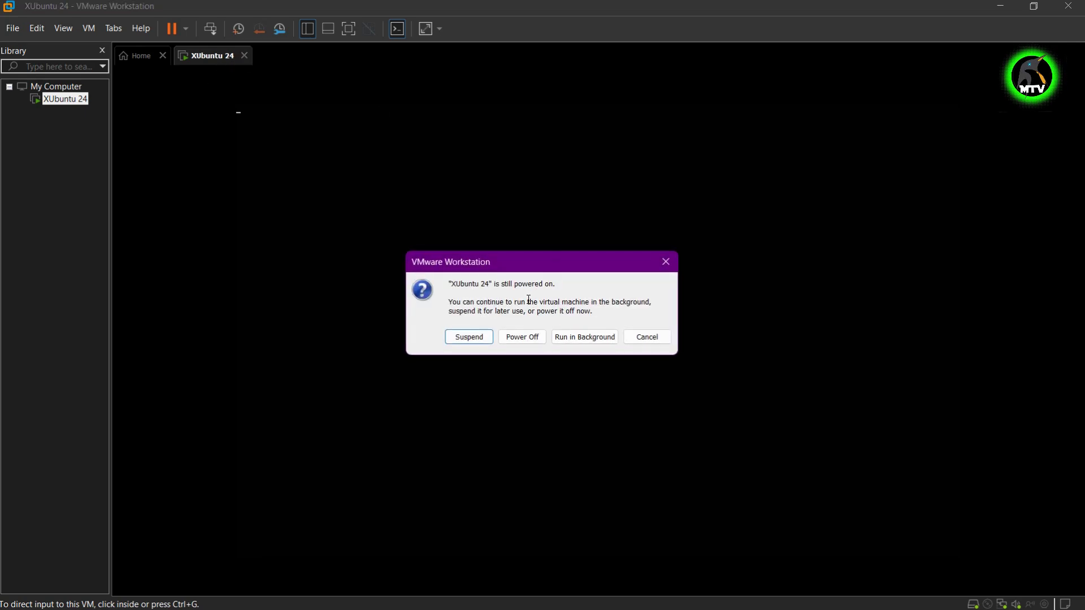
click(527, 338)
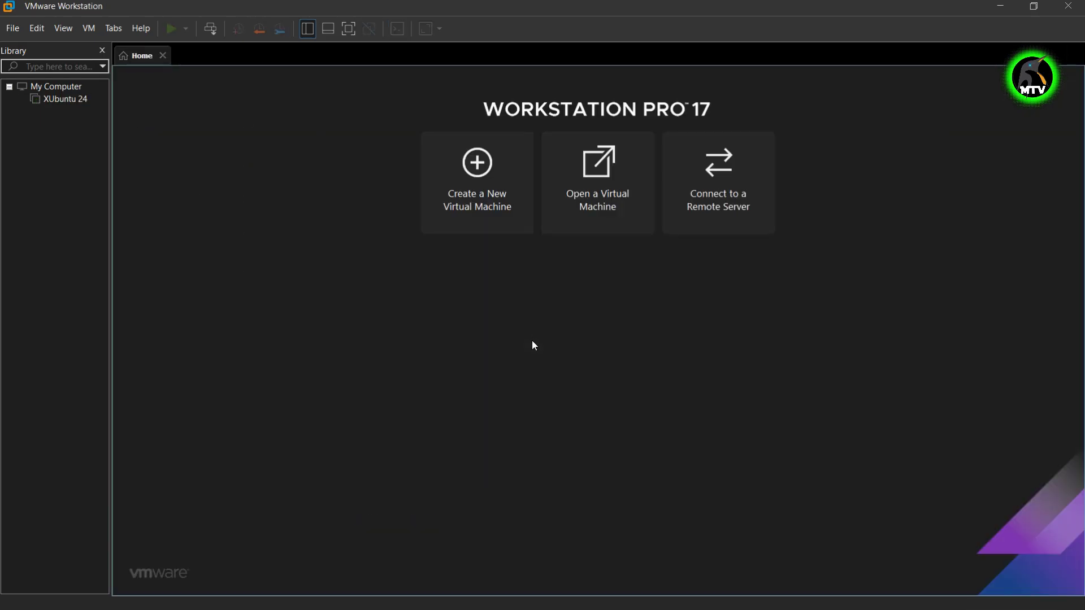
click(84, 103)
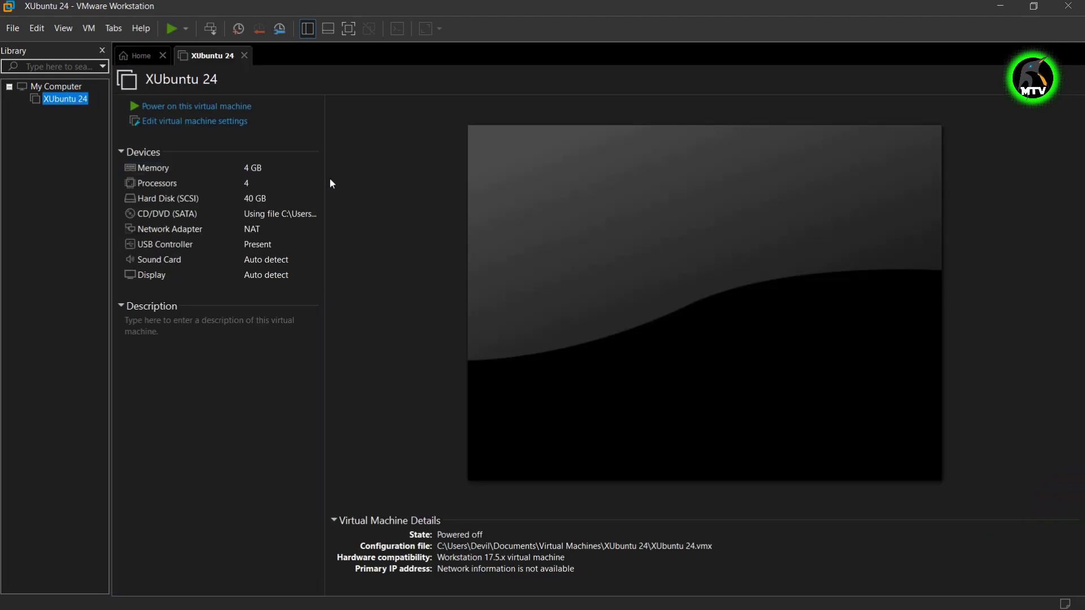
click(236, 122)
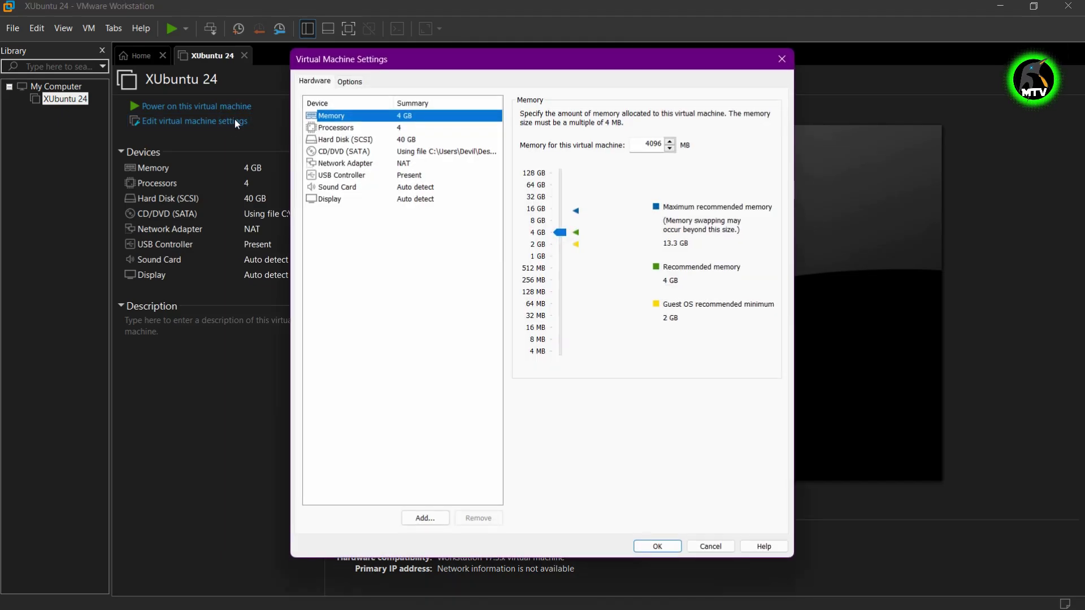
click(407, 153)
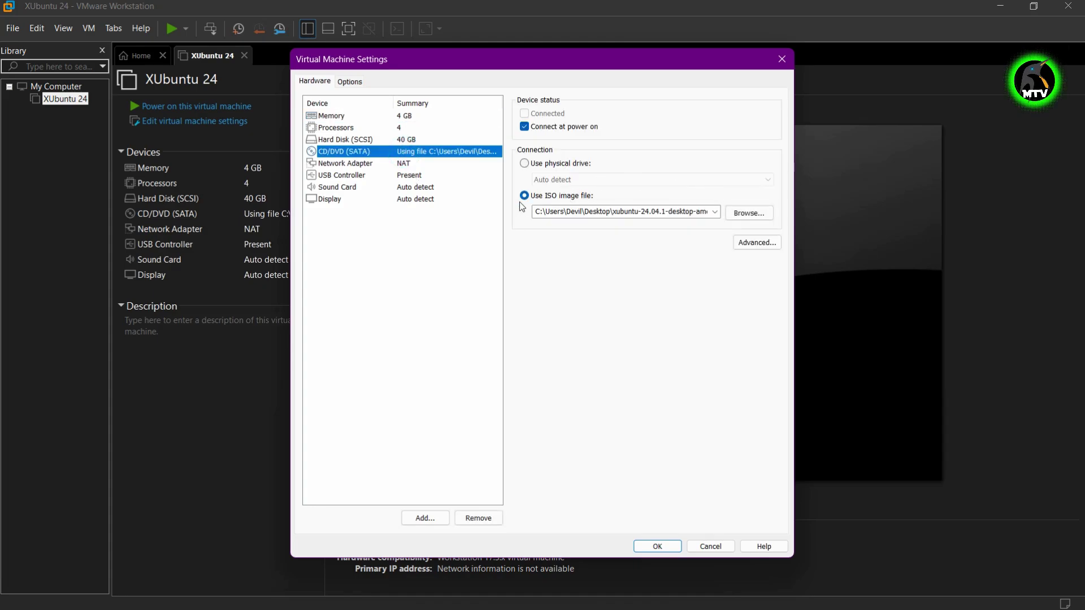
click(525, 164)
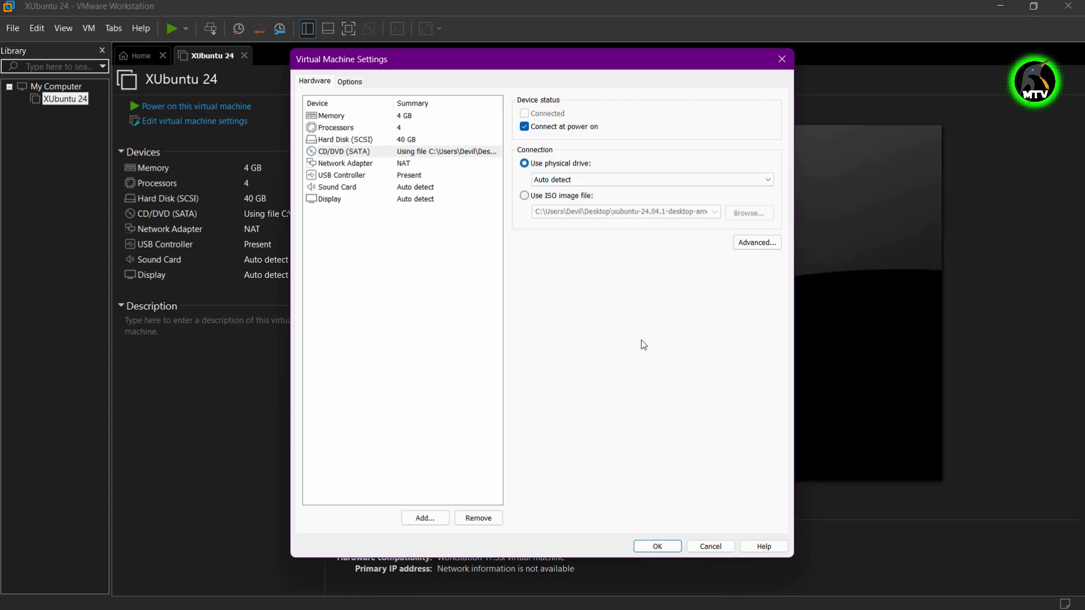
click(667, 546)
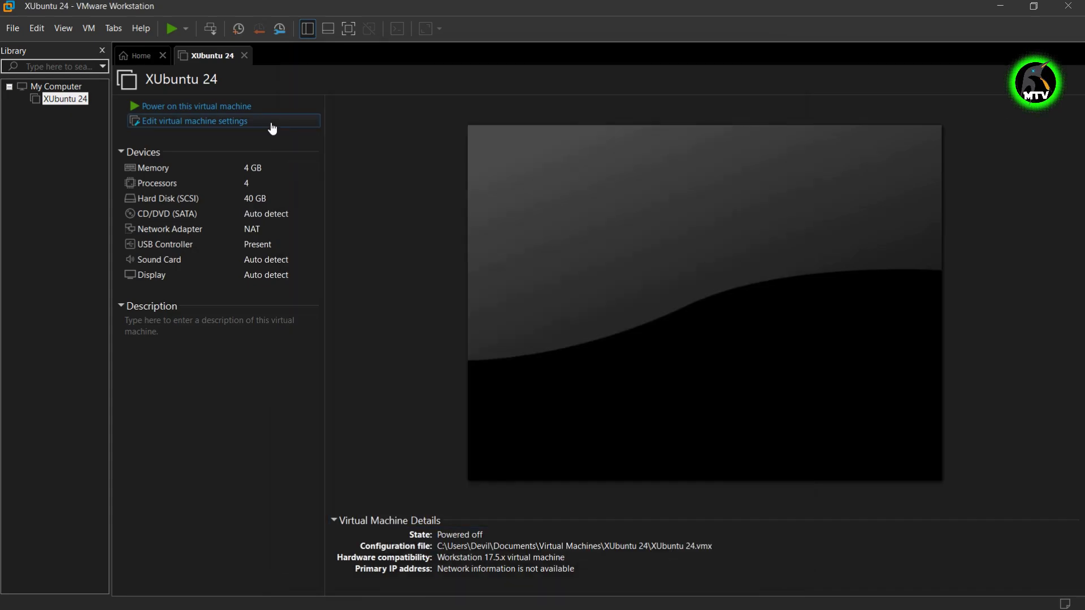
Step: Power on XUbuntu 24, answer Yes to the sata0:1 prompt, and log in with the account password
click(252, 110)
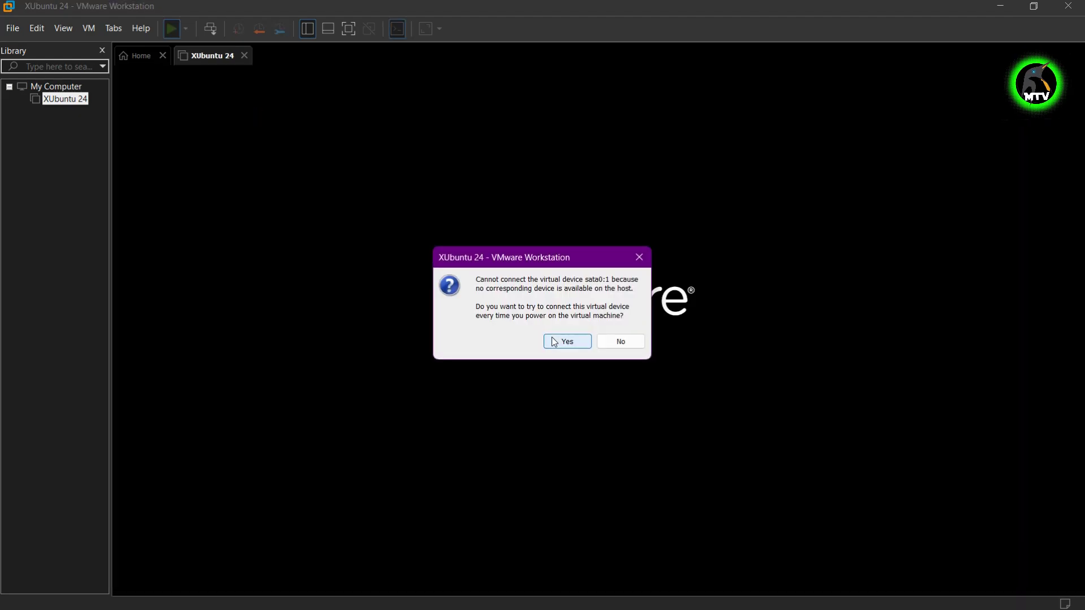
click(566, 341)
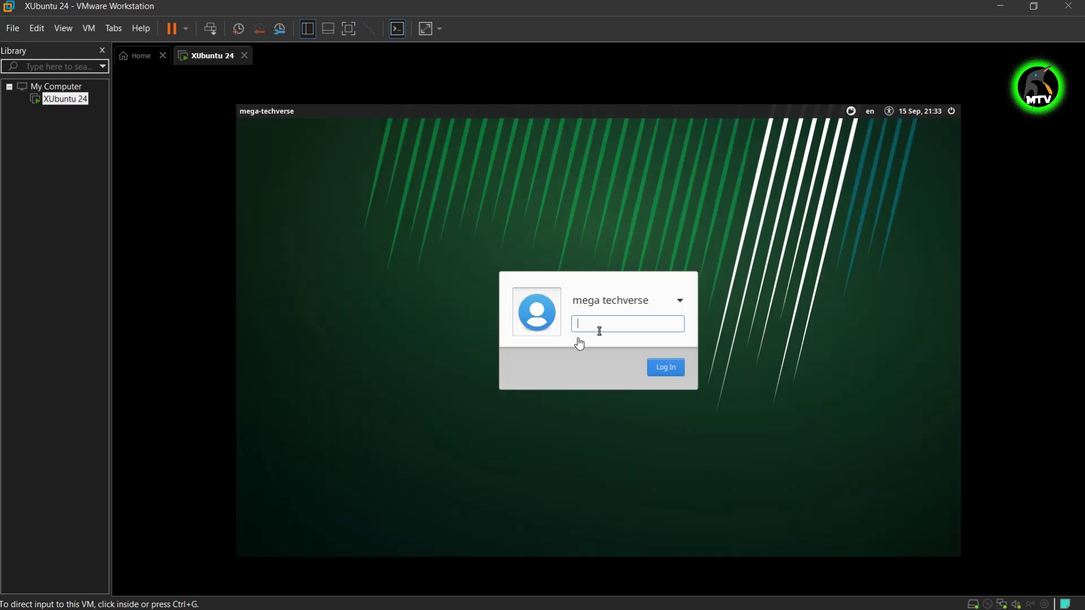
click(579, 343)
text(p)
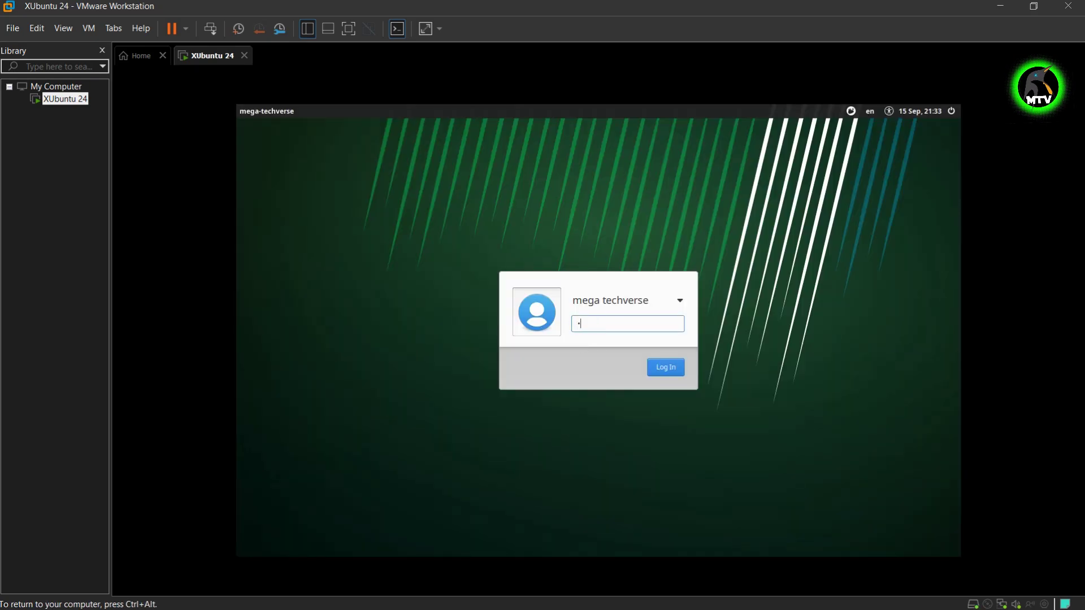
key(Return)
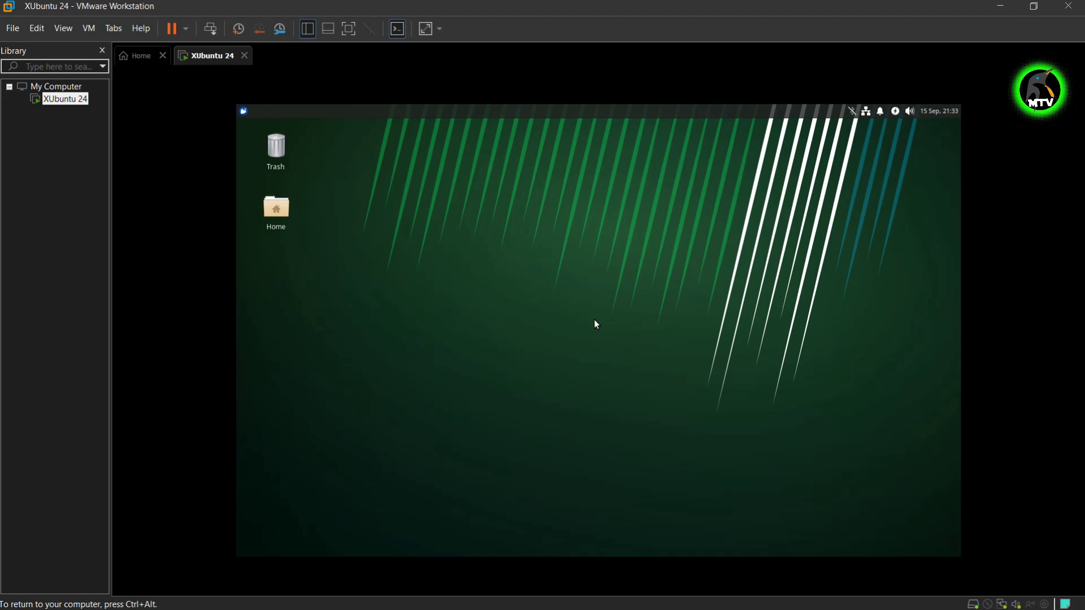
click(243, 111)
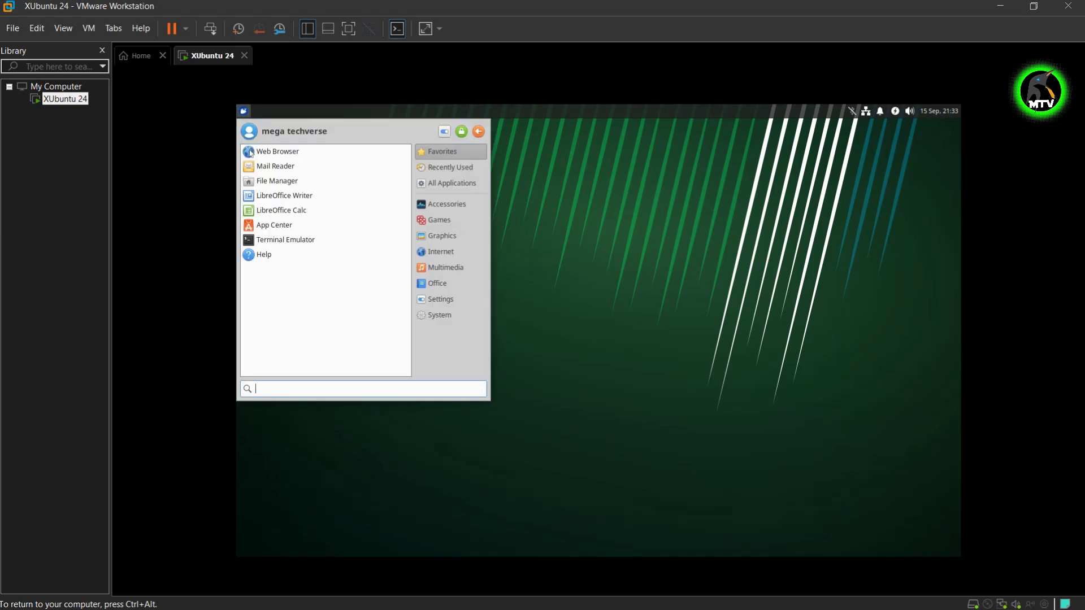
Step: Set the guest display to 1366x768 in Display settings and keep the new configuration
text(disp)
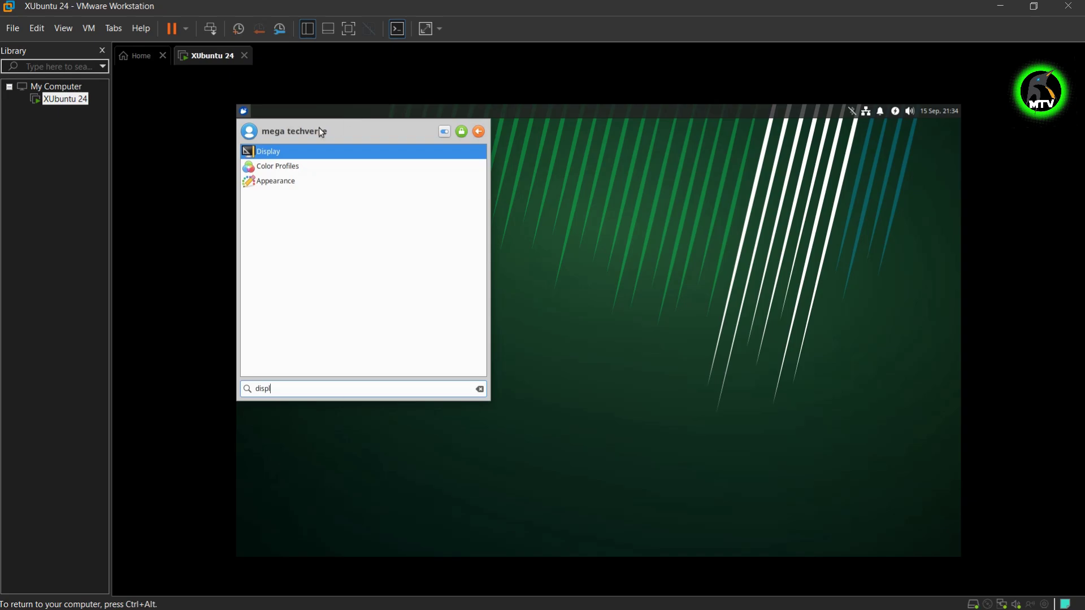
text(l)
click(305, 153)
click(721, 266)
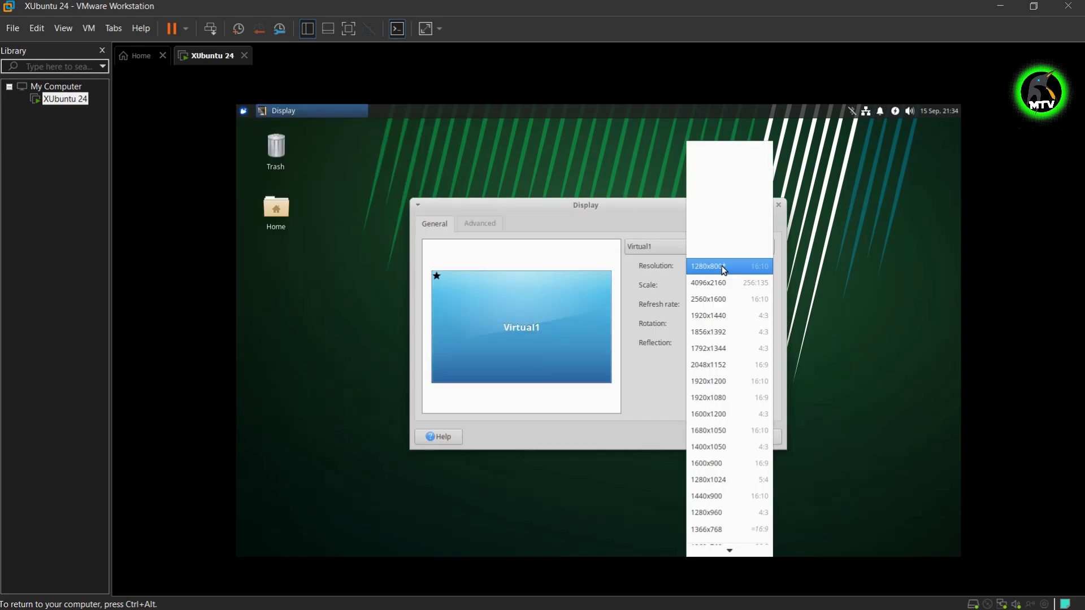
click(730, 531)
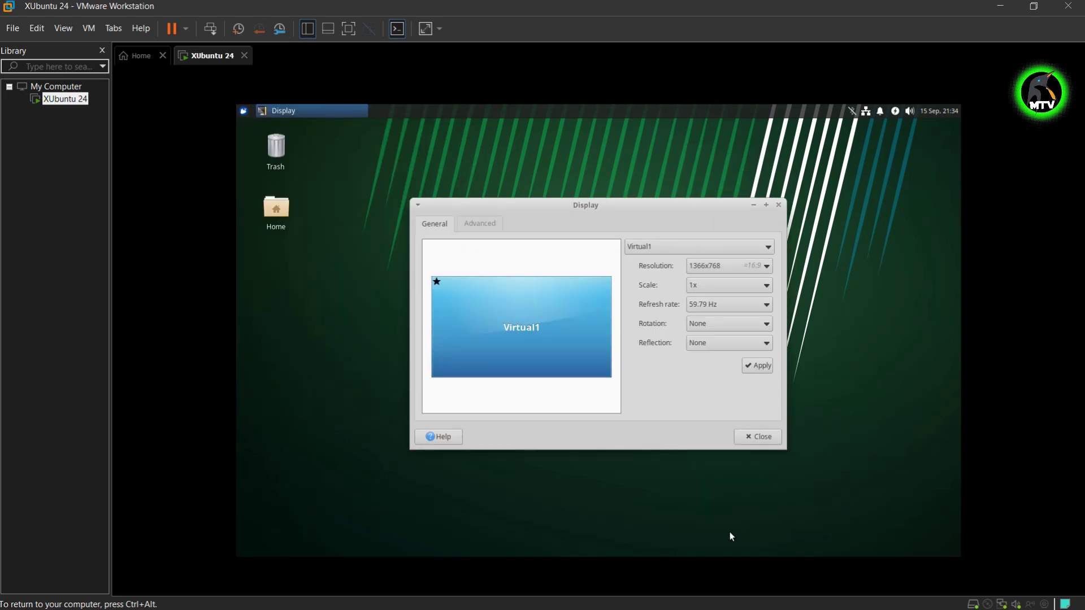
click(758, 366)
click(537, 375)
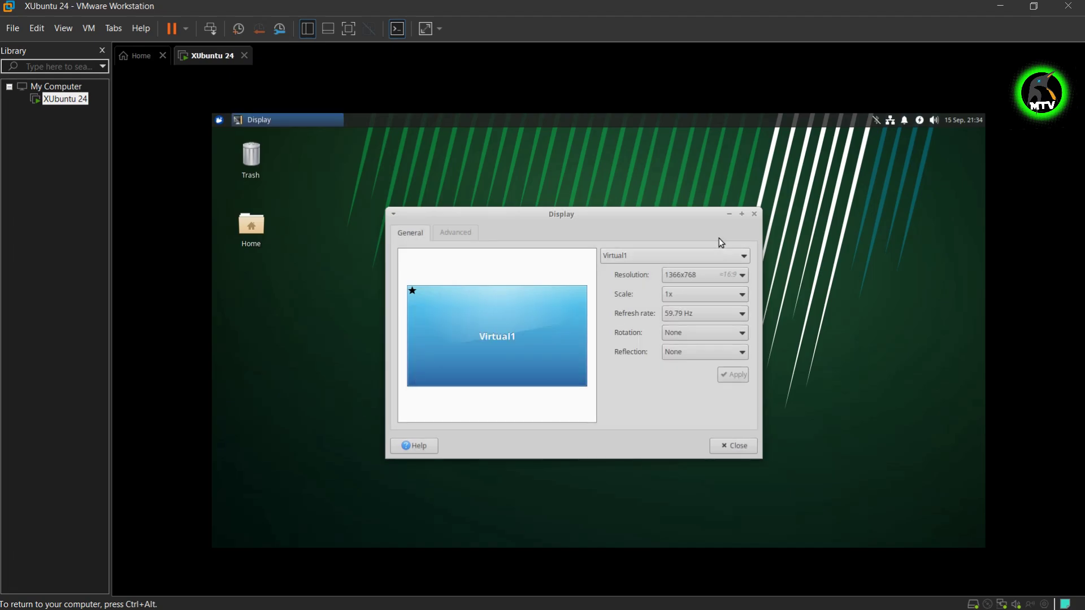
click(754, 215)
Step: Browse the Whisker menu's recently used and all applications views
click(220, 120)
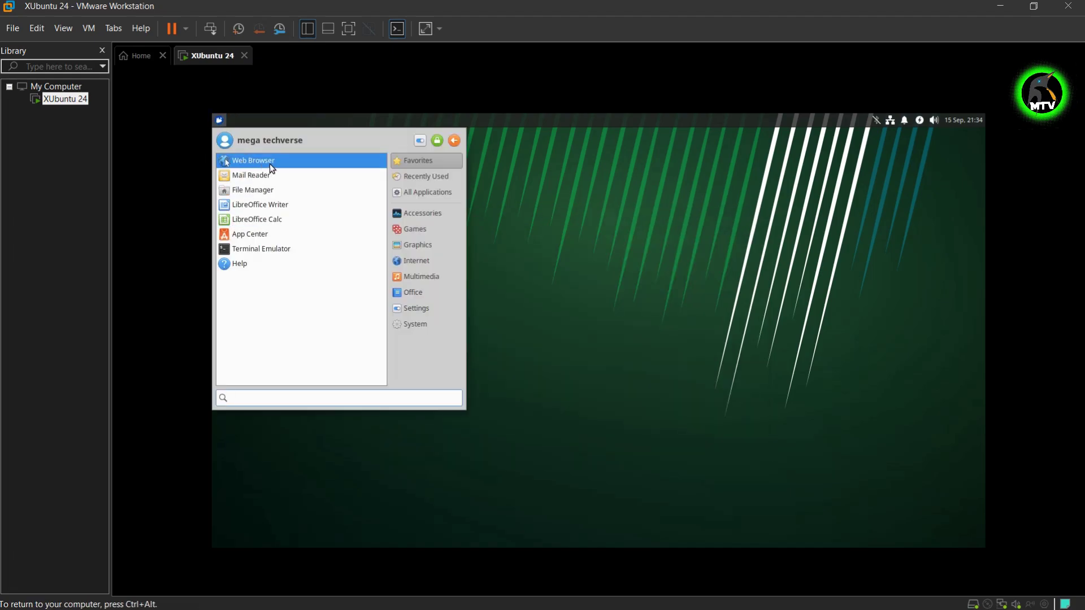
click(269, 164)
click(220, 119)
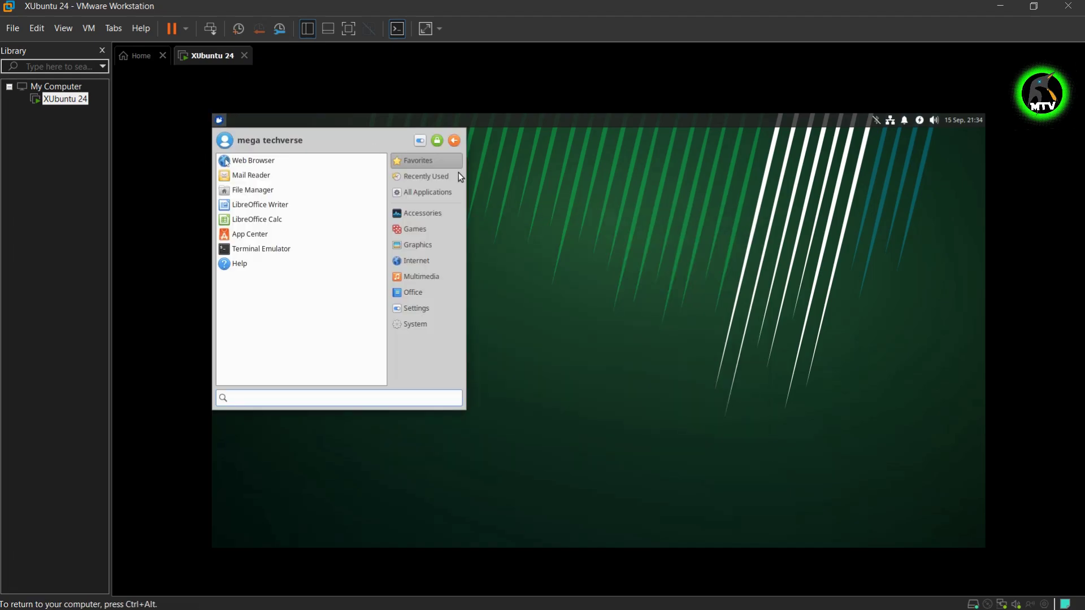
click(440, 176)
click(443, 192)
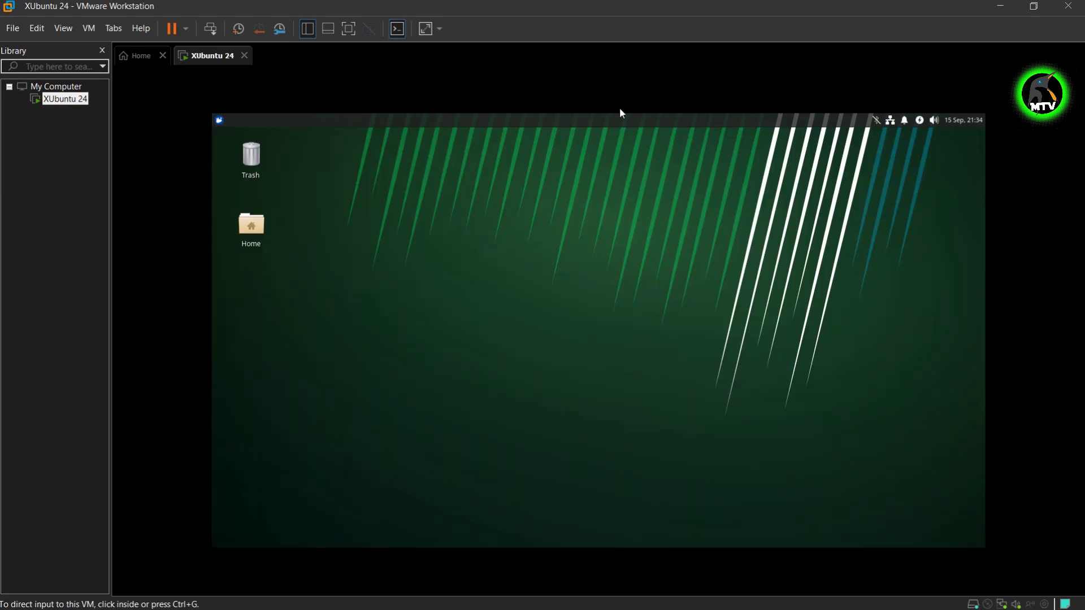
Step: Look through the Games, Internet, Multimedia, Office, Settings and System menu categories
click(220, 119)
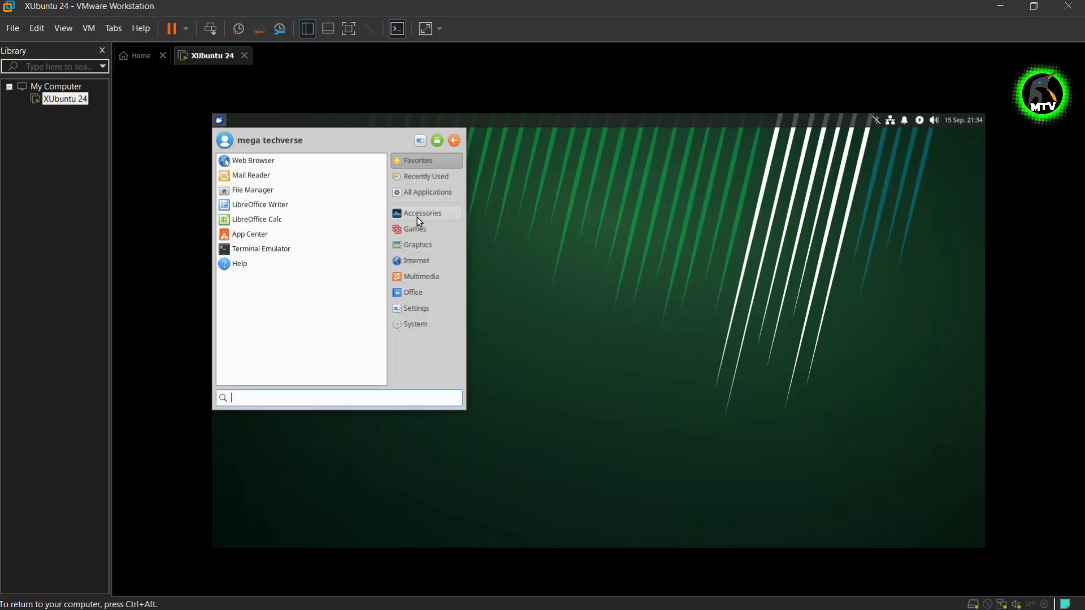
click(426, 228)
click(436, 257)
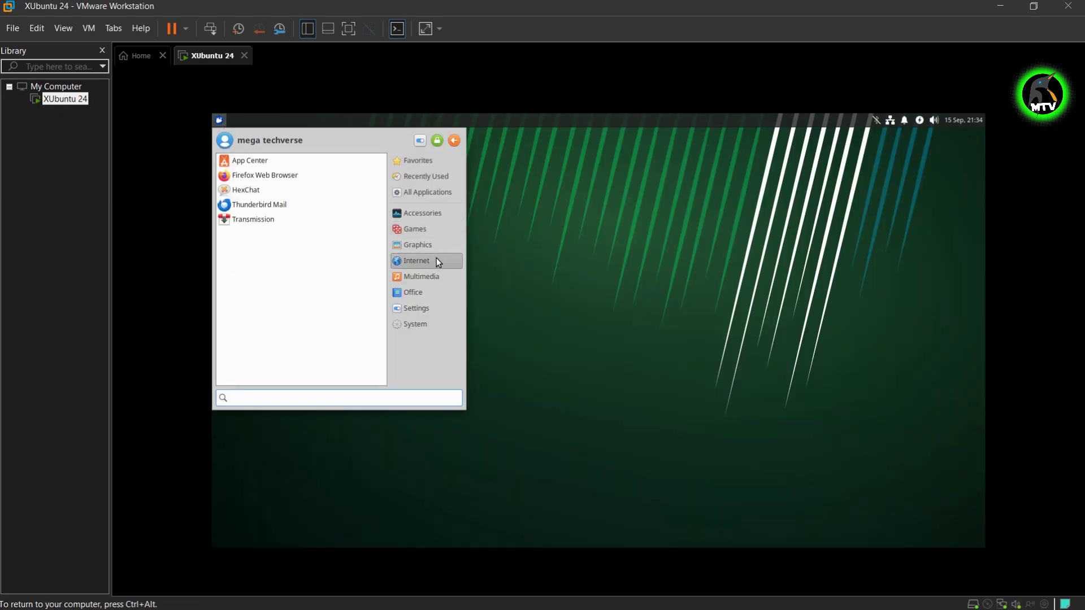
click(439, 277)
click(440, 295)
click(422, 311)
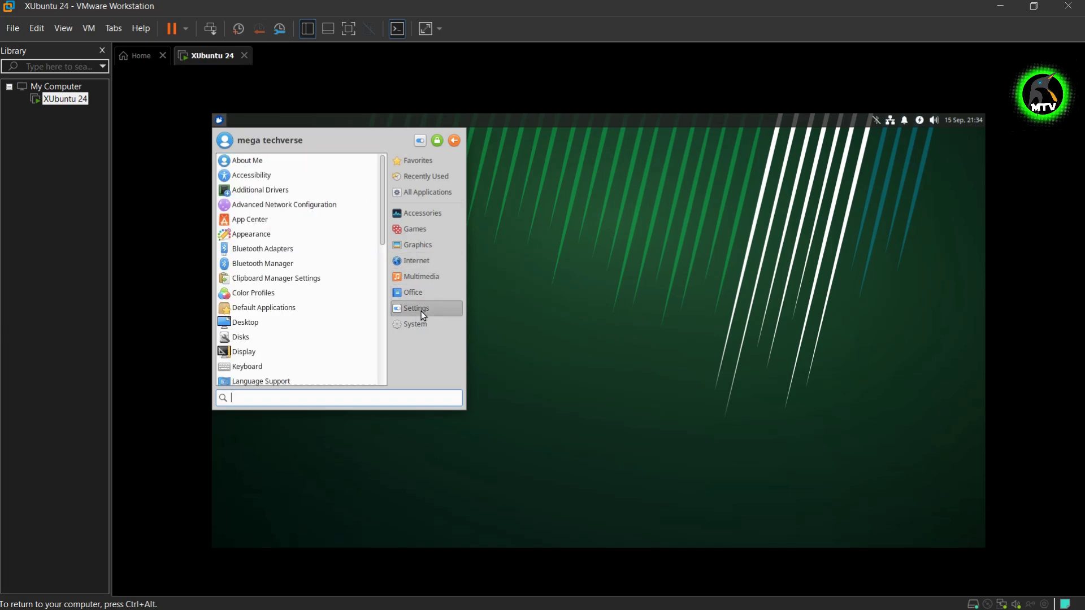
click(422, 327)
click(638, 216)
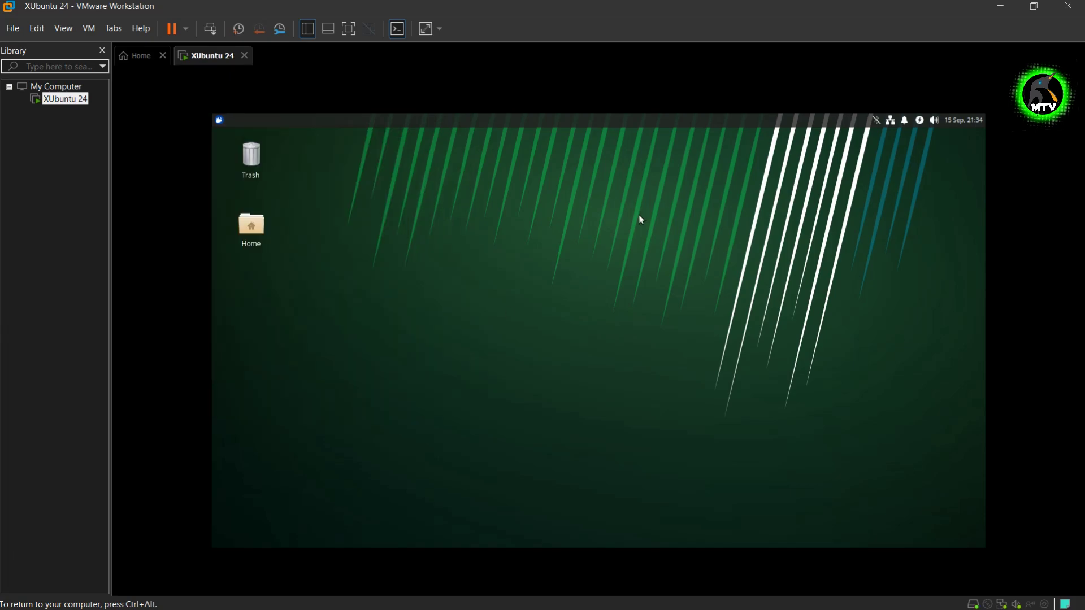
Step: Peek at the volume and calendar popups, then open the desktop Home folder
click(934, 120)
click(967, 120)
click(967, 120)
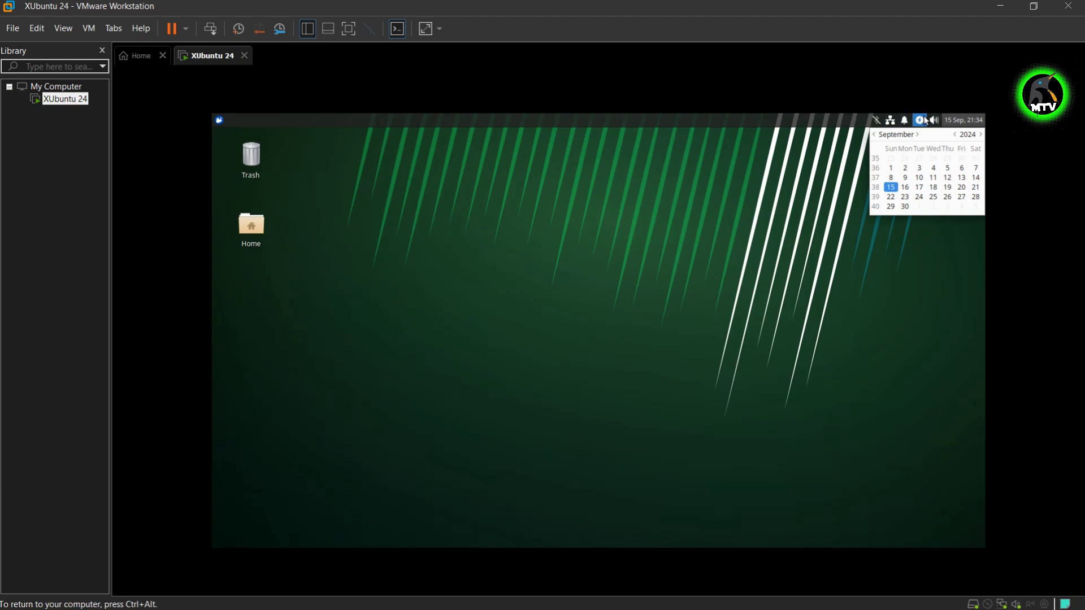
click(904, 121)
click(306, 198)
double_click(251, 224)
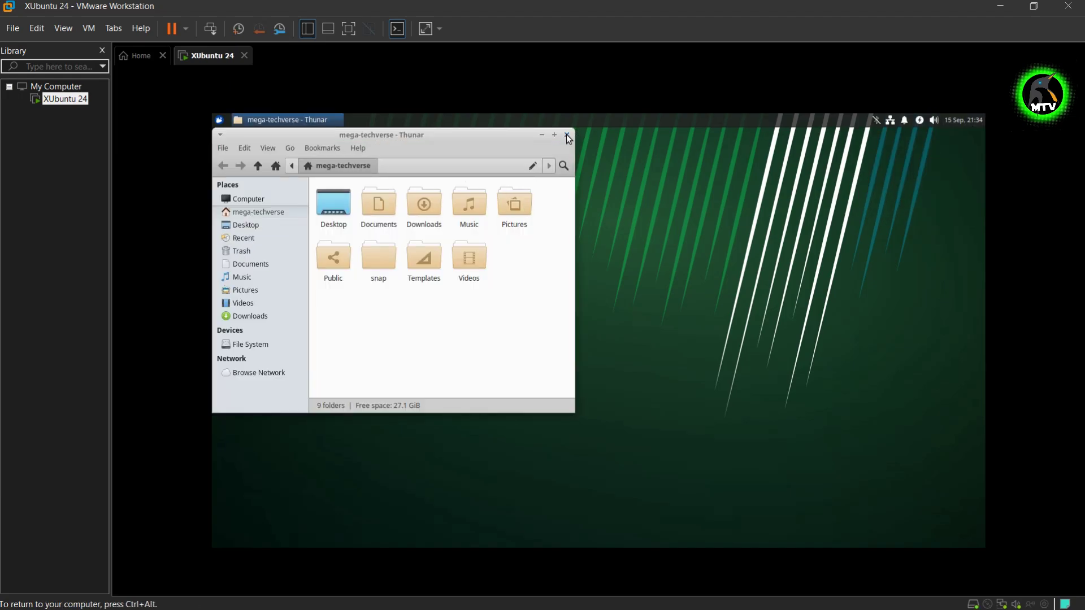
Step: Close the home folder window, then start and cancel a new desktop launcher
click(568, 136)
right_click(539, 168)
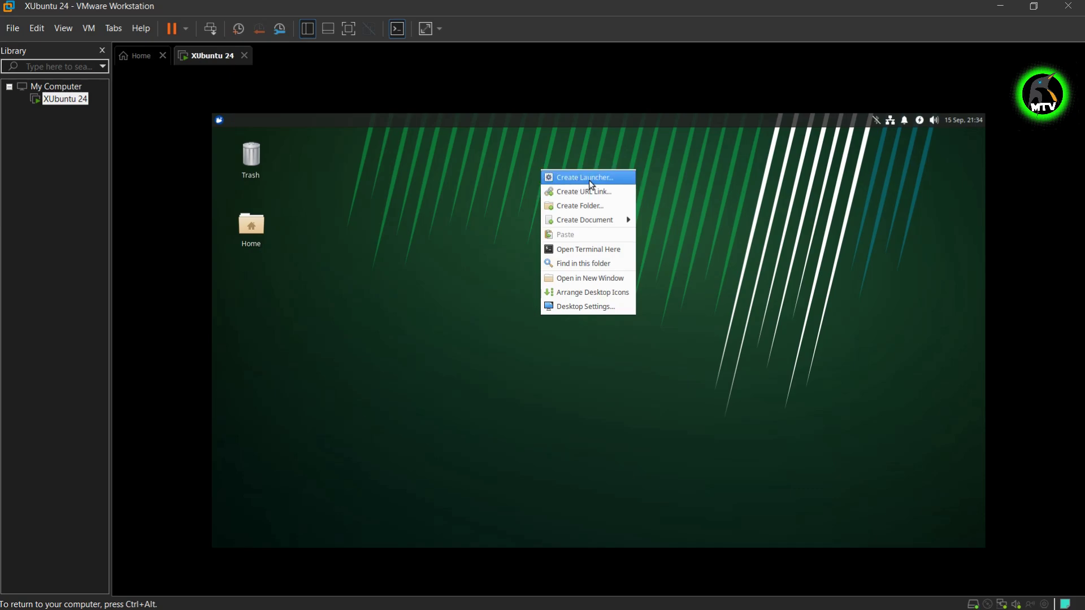
click(588, 180)
click(676, 218)
Step: Try the mountain and green backdrops in Desktop Settings, settling on the second green streaked wallpaper
right_click(601, 209)
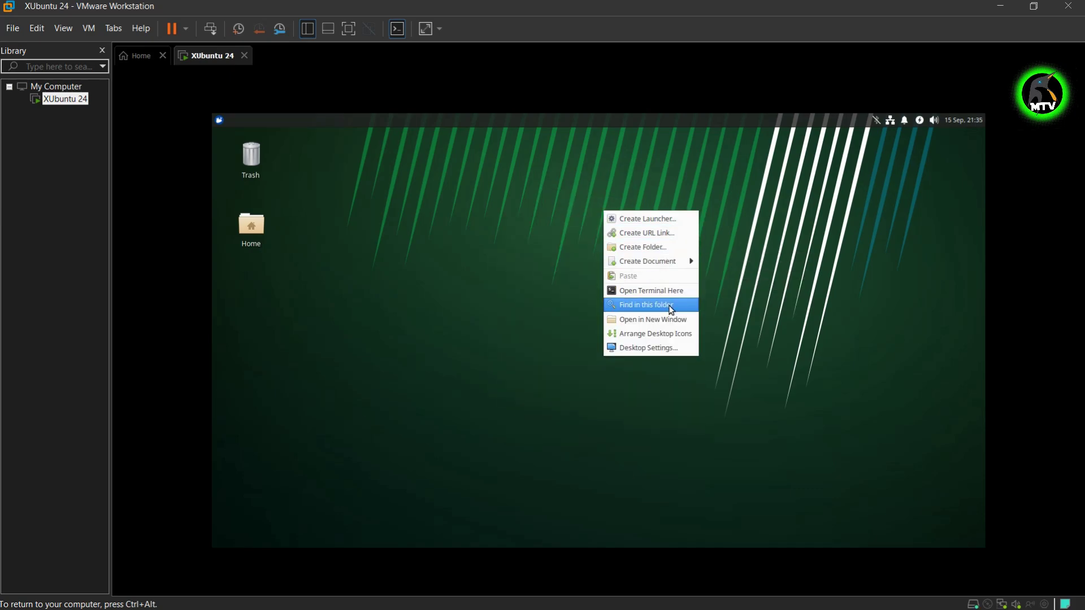
click(678, 347)
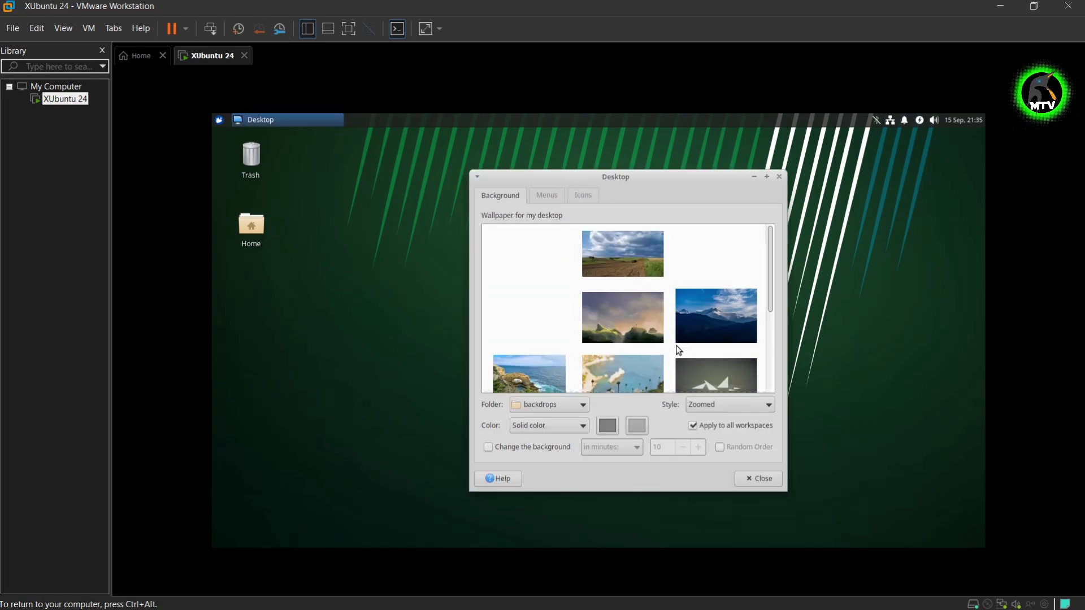
click(743, 313)
drag(770, 291, 771, 412)
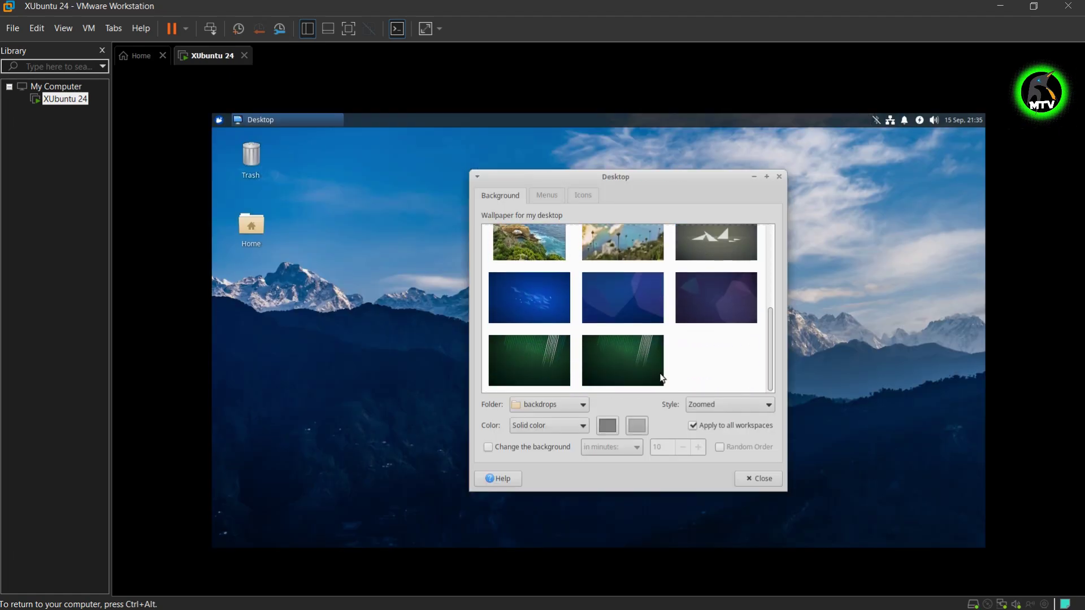
click(622, 360)
click(547, 365)
click(593, 379)
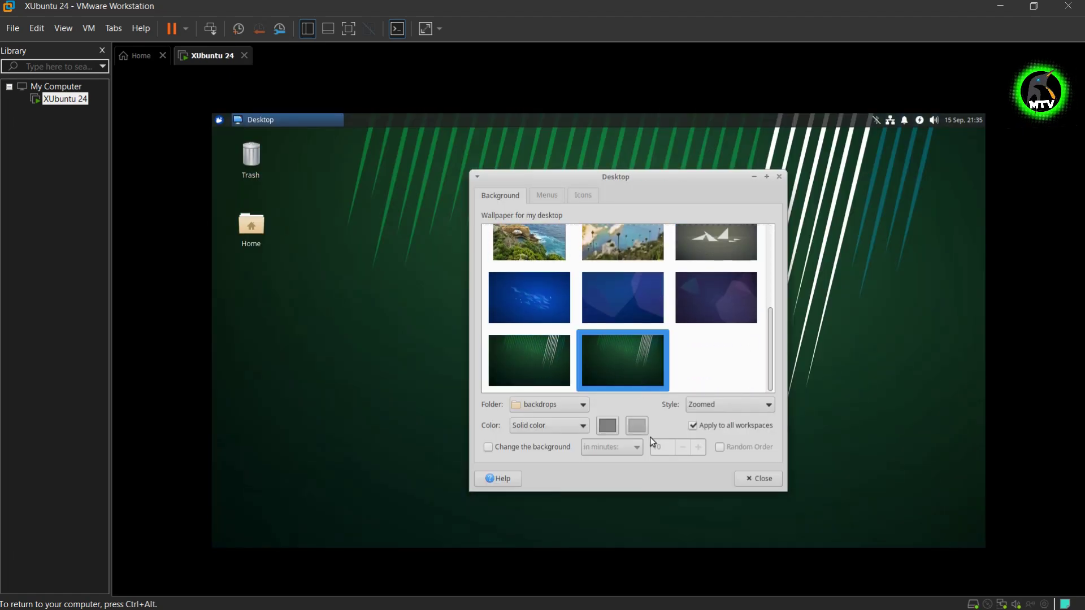
click(765, 480)
Step: Reopen and close Desktop Settings, then open and dismiss the applications menu
right_click(833, 165)
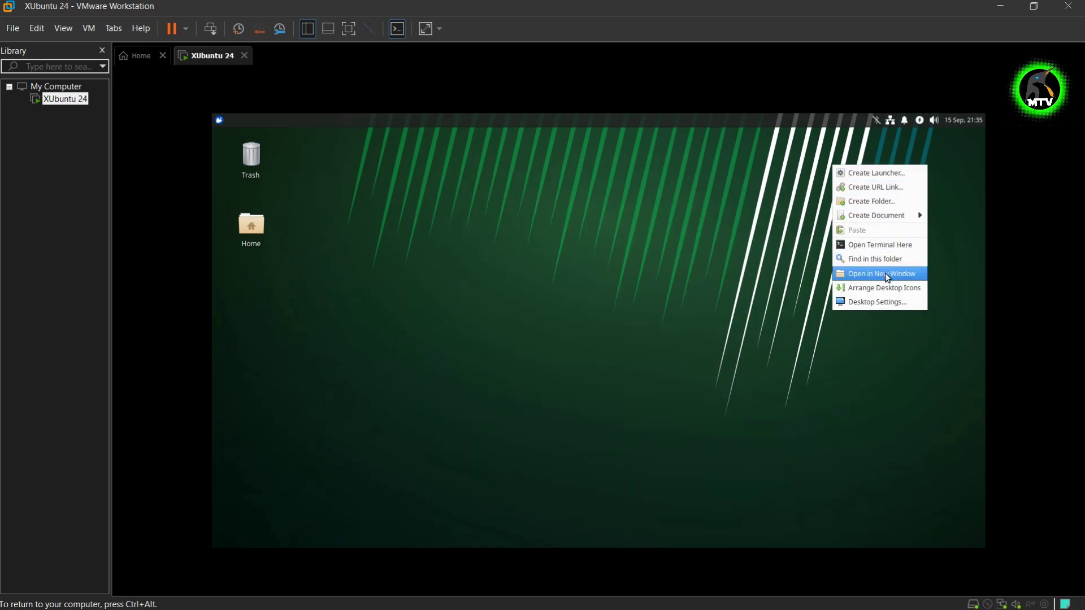
click(889, 302)
click(749, 170)
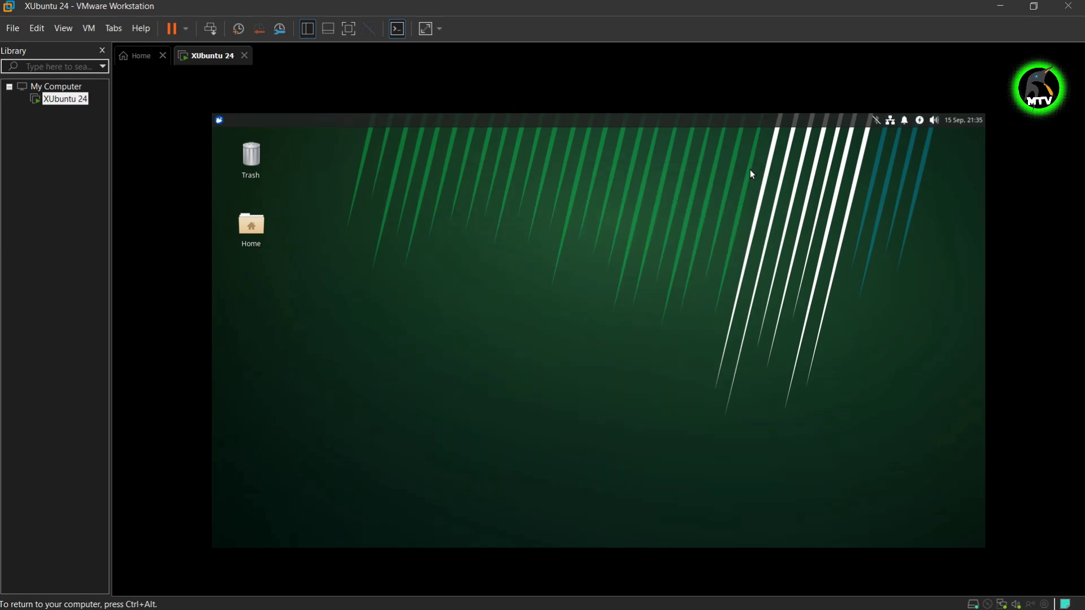
click(220, 123)
click(303, 169)
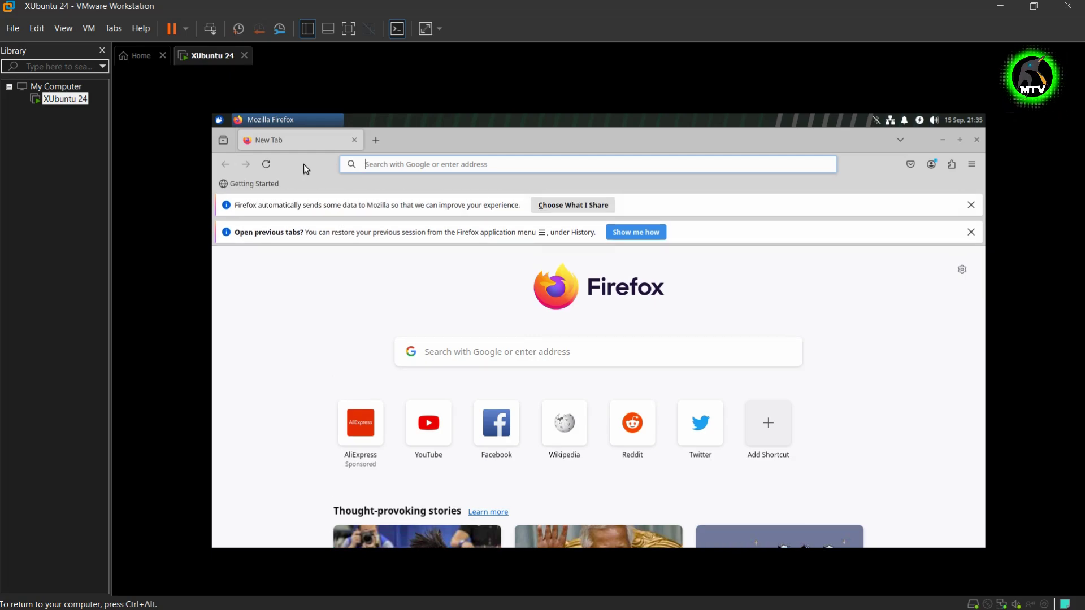
click(362, 164)
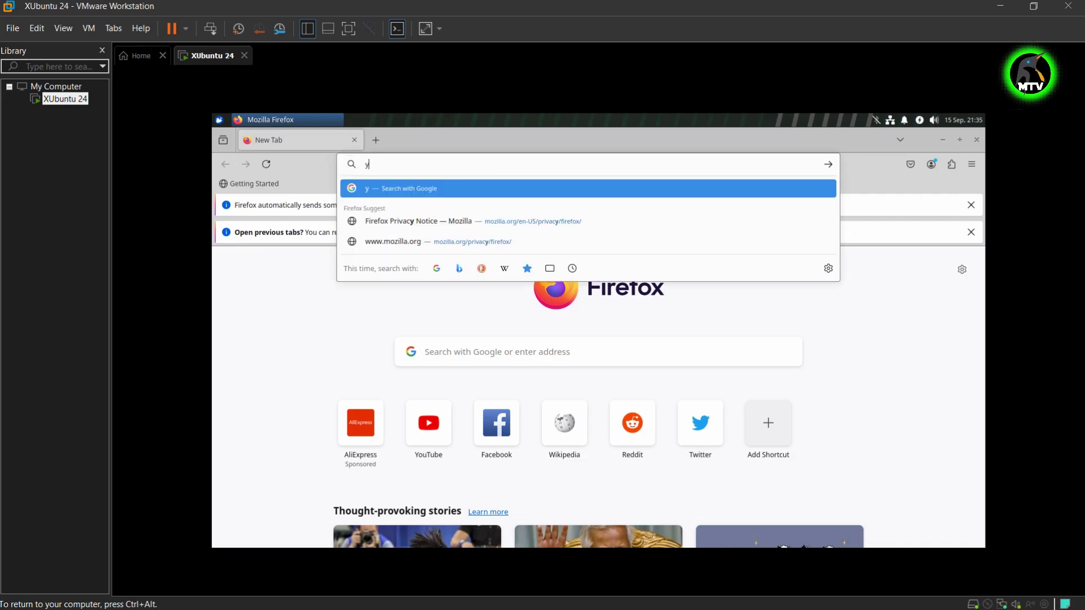
click(385, 196)
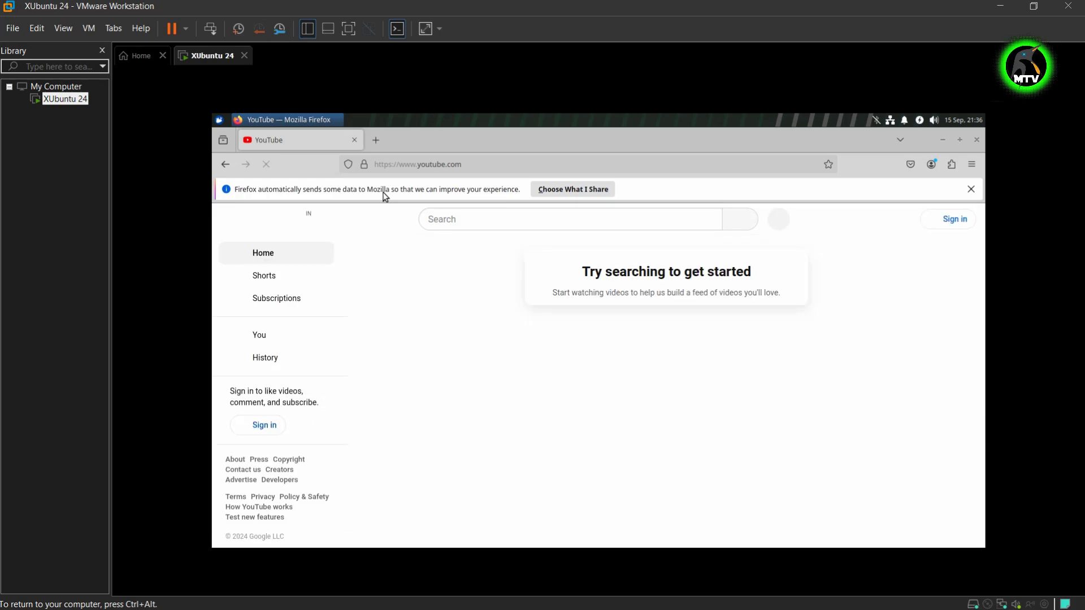
click(468, 218)
text(meg)
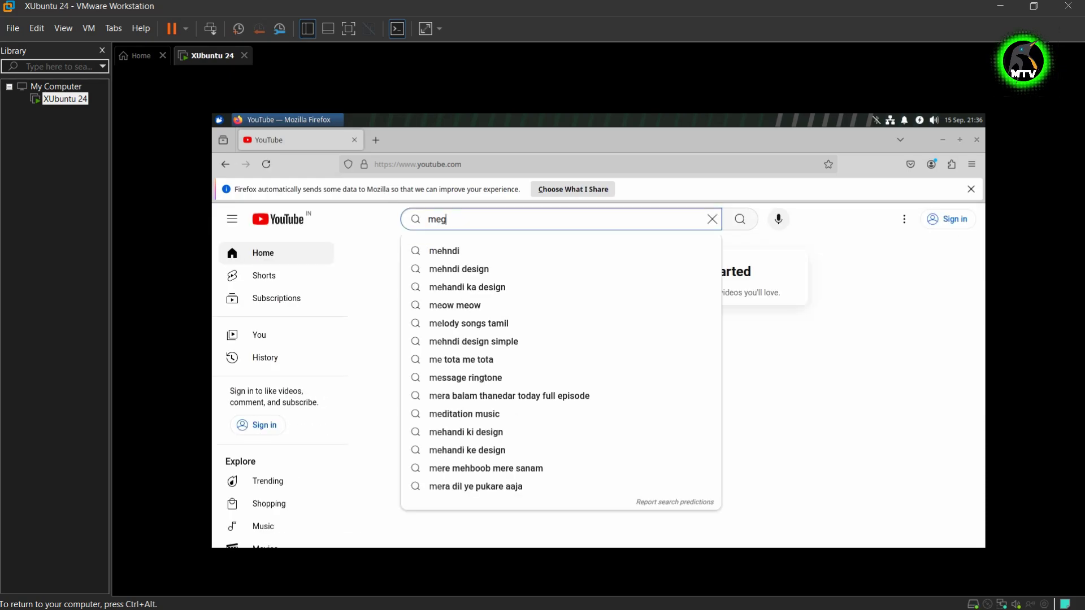
text(a techverse)
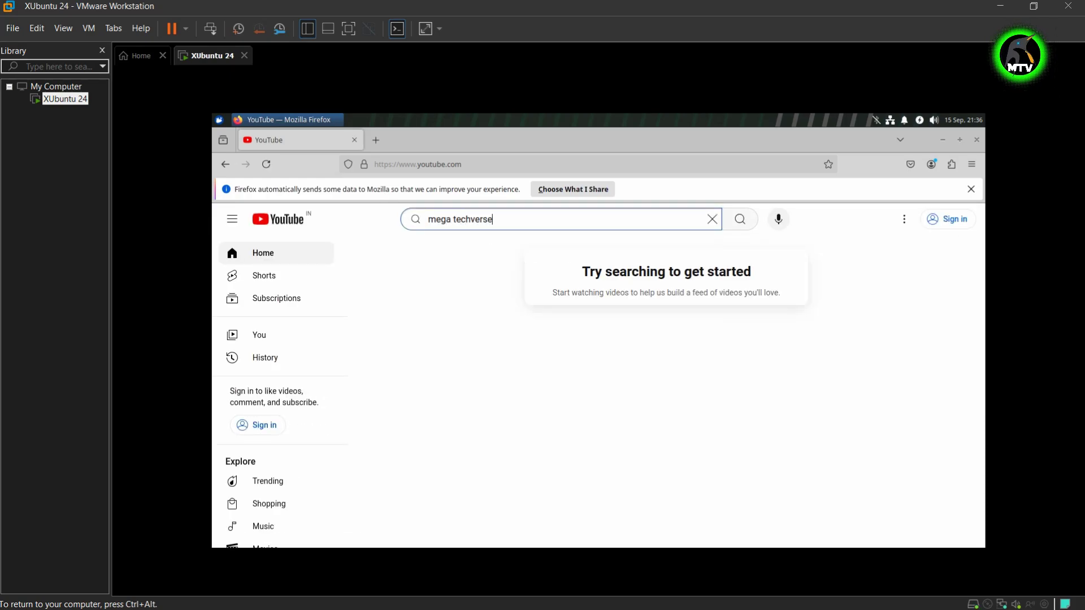
key(Return)
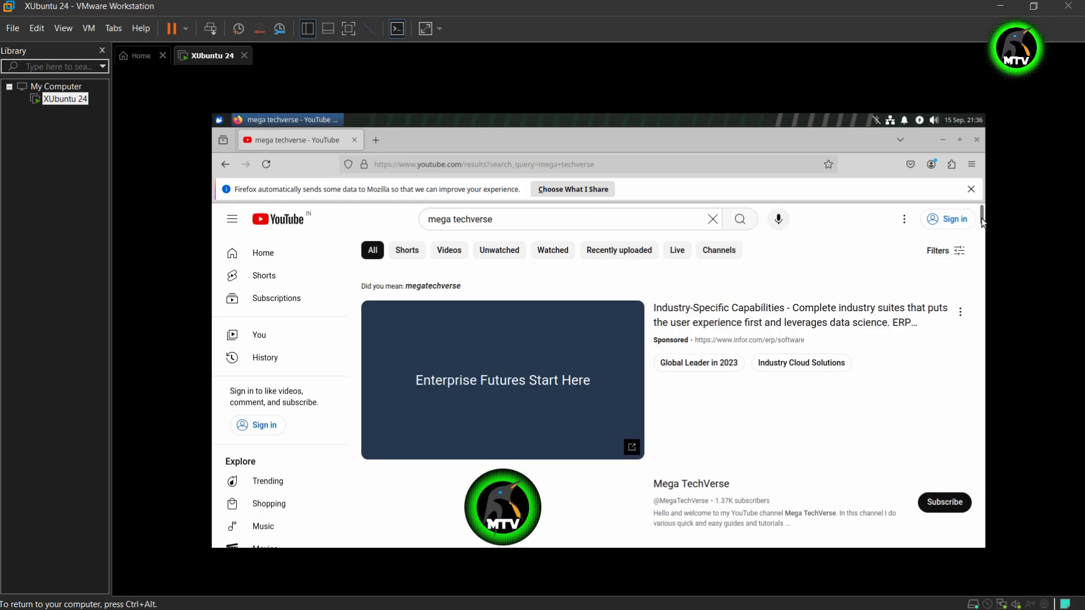
scroll(982, 246, down, 5)
scroll(983, 219, up, 5)
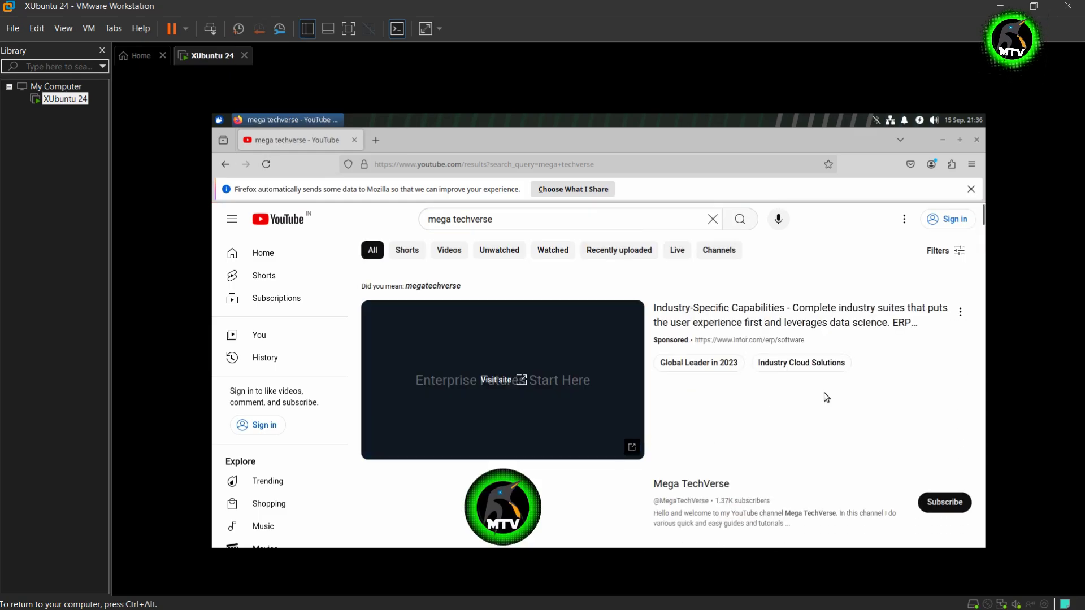
click(537, 487)
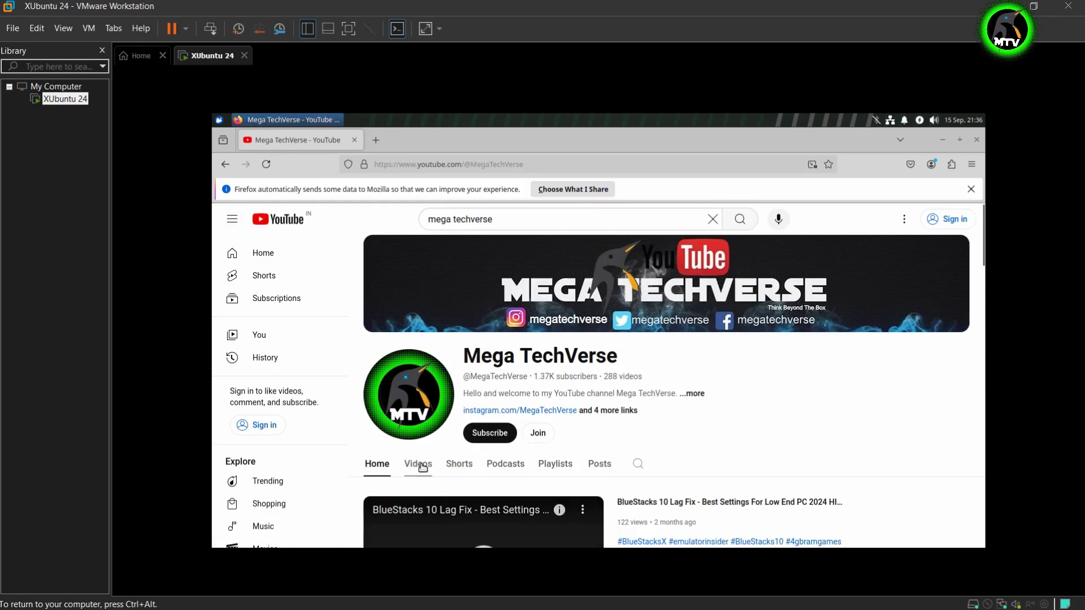
click(418, 464)
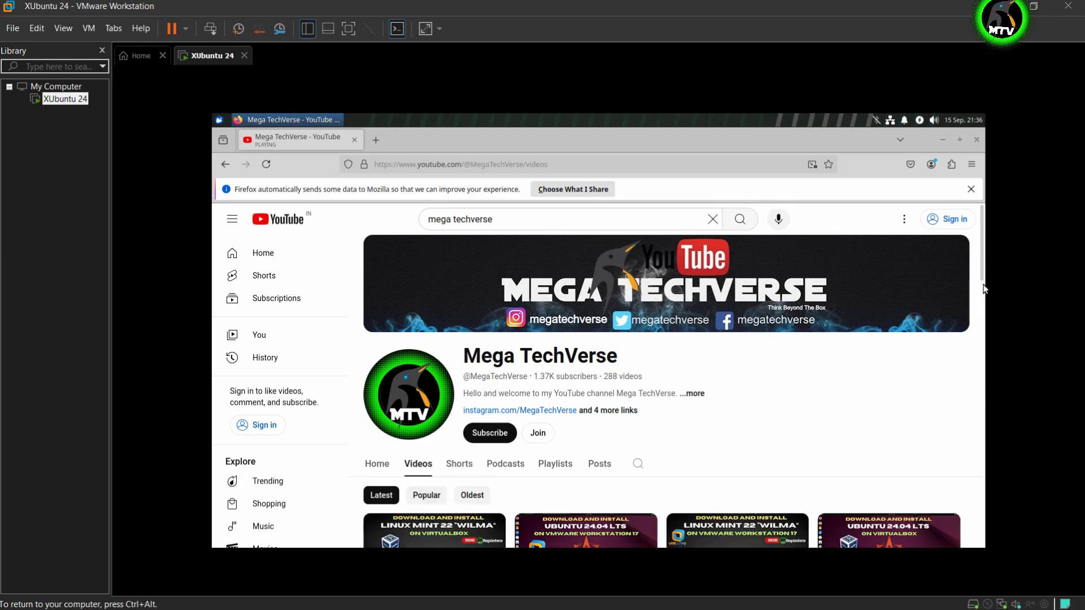
scroll(983, 240, down, 3)
mouse_move(983, 242)
mouse_down()
mouse_move(982, 439)
mouse_move(983, 221)
mouse_up()
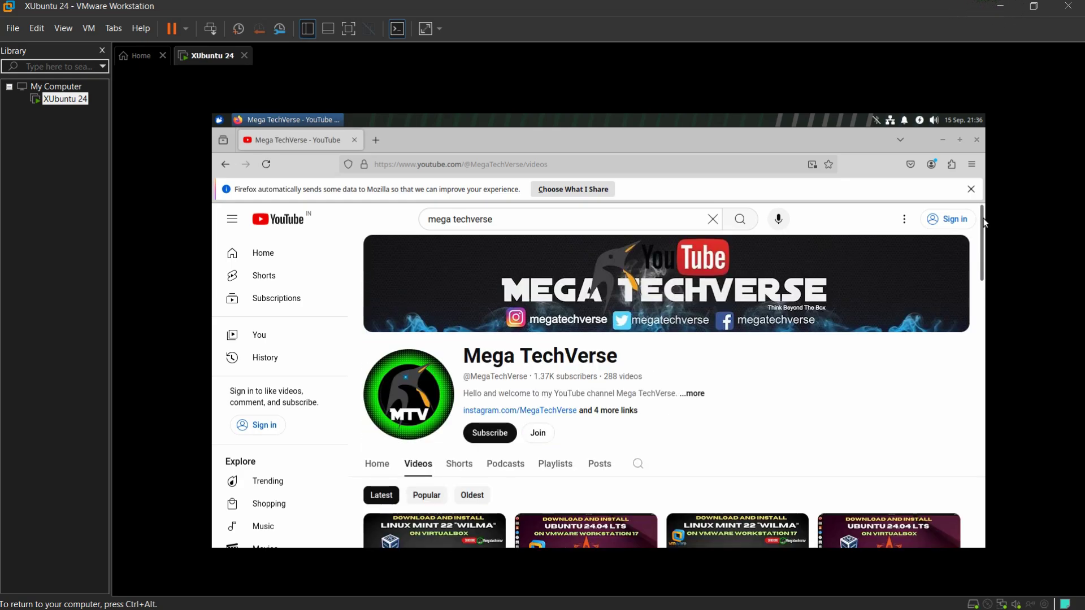
click(539, 434)
click(490, 433)
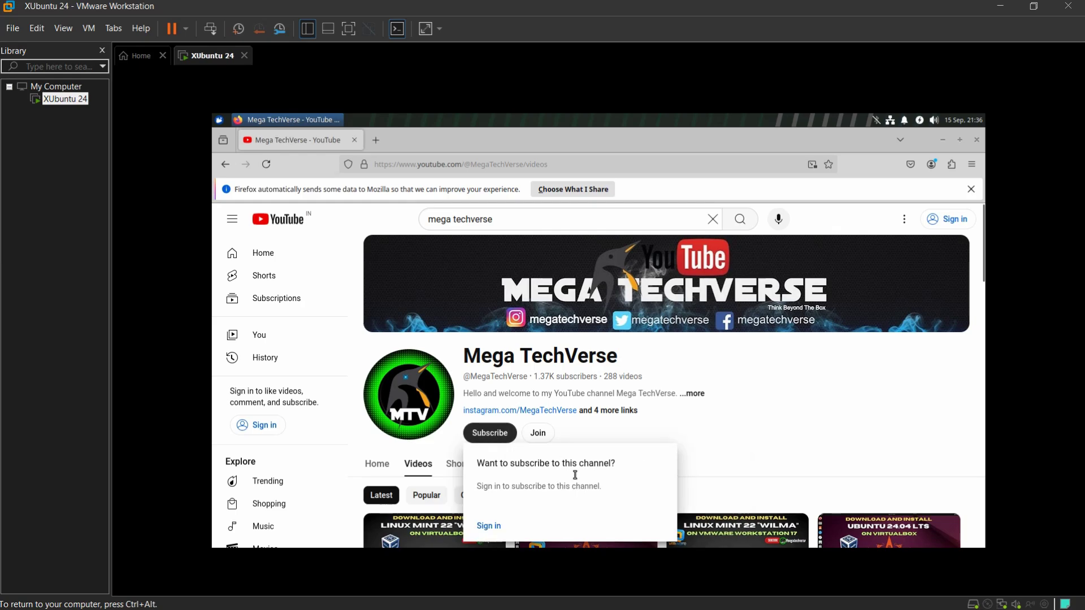
click(686, 421)
click(620, 411)
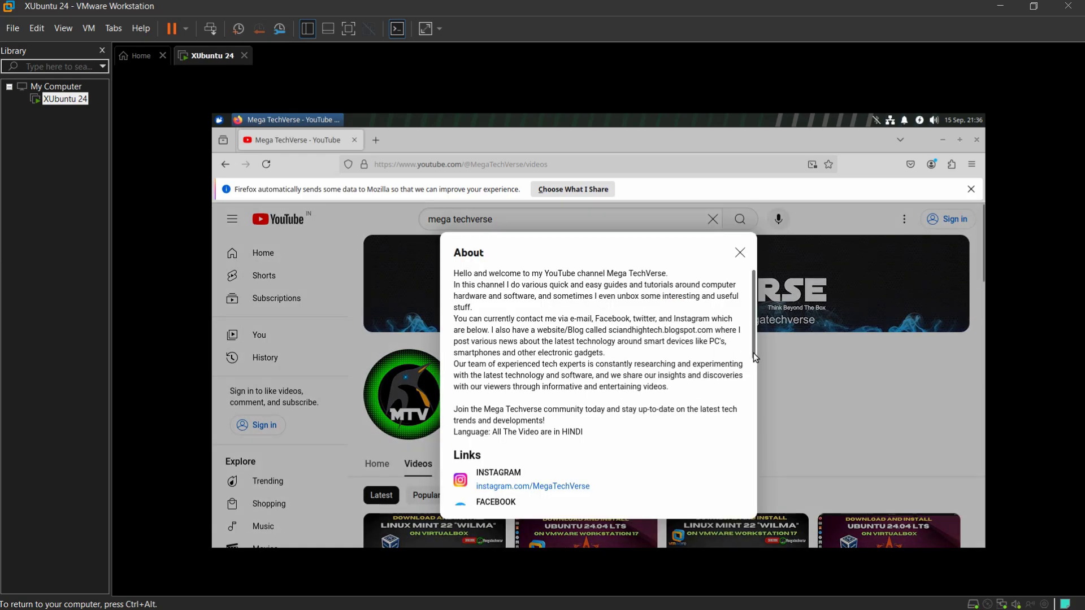
drag(754, 352, 756, 398)
scroll(564, 391, down, 2)
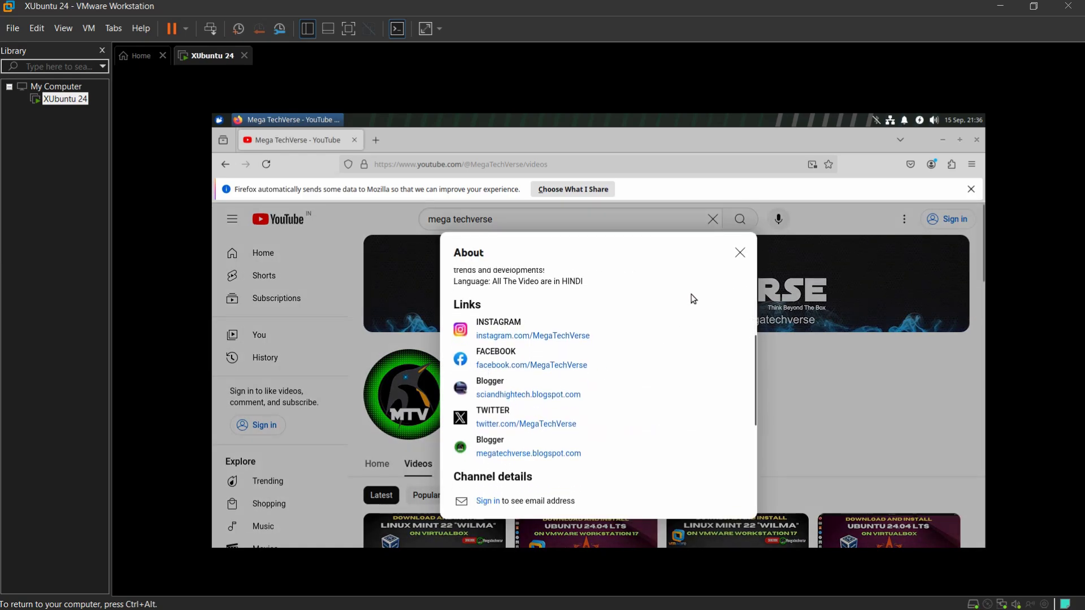
click(740, 252)
click(977, 139)
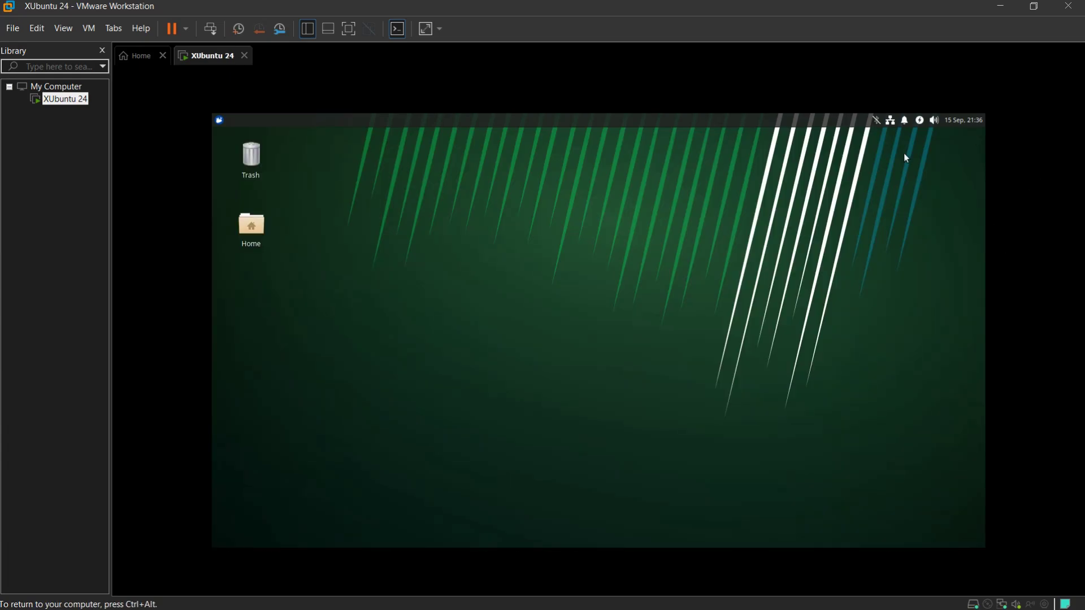
Step: Use the Whisker menu's Log Out button to show the session options
click(219, 121)
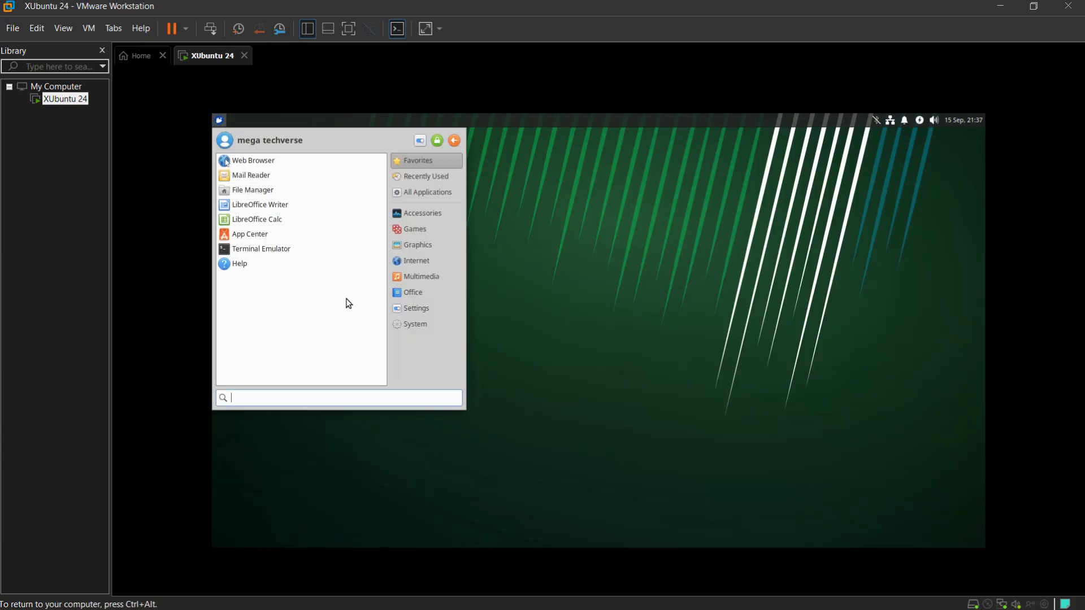
click(455, 140)
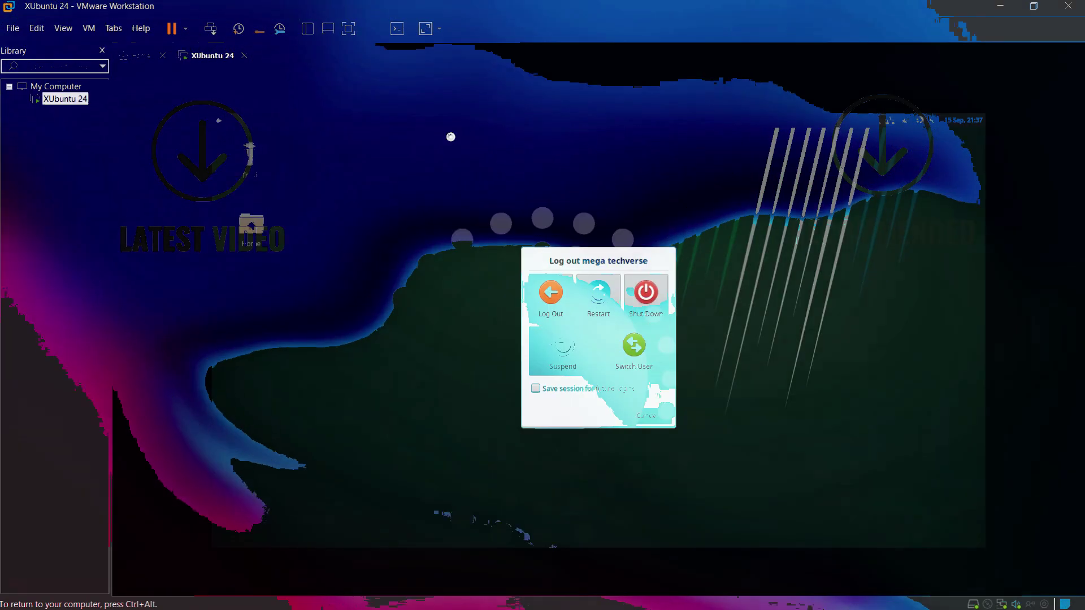